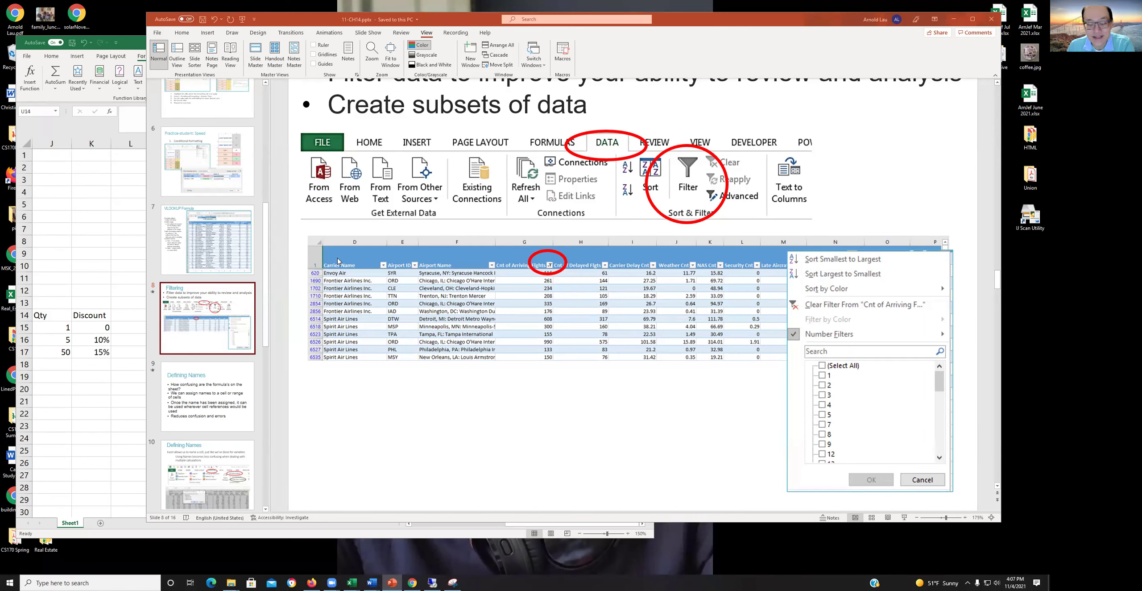
Switch to the Excel workbook and delete column U containing the #SPILL! results beside the flight table
click(82, 252)
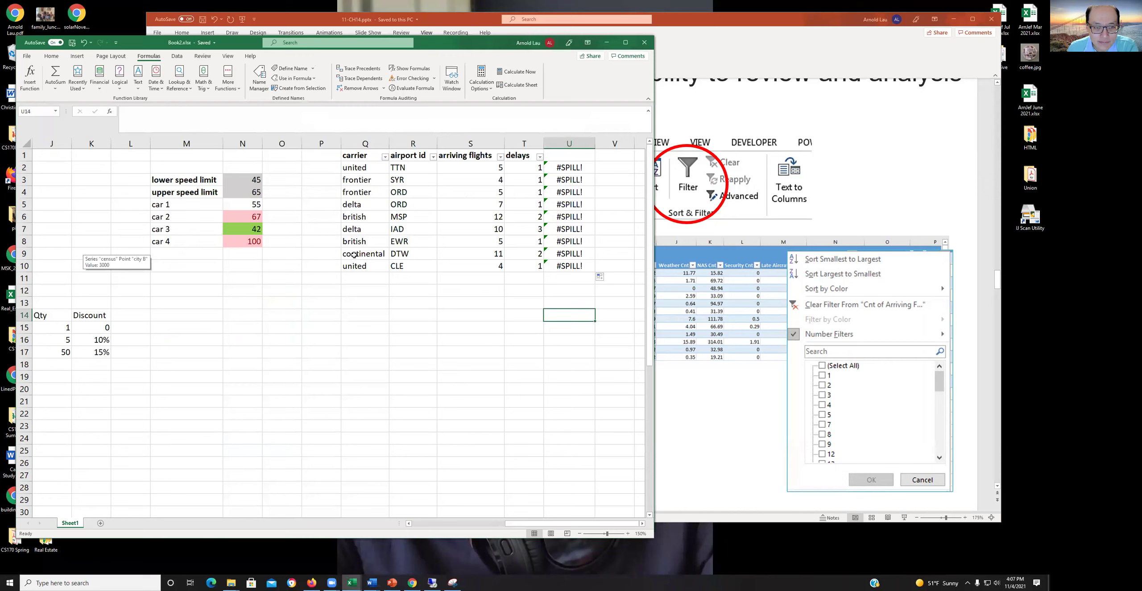
right_click(574, 149)
click(596, 224)
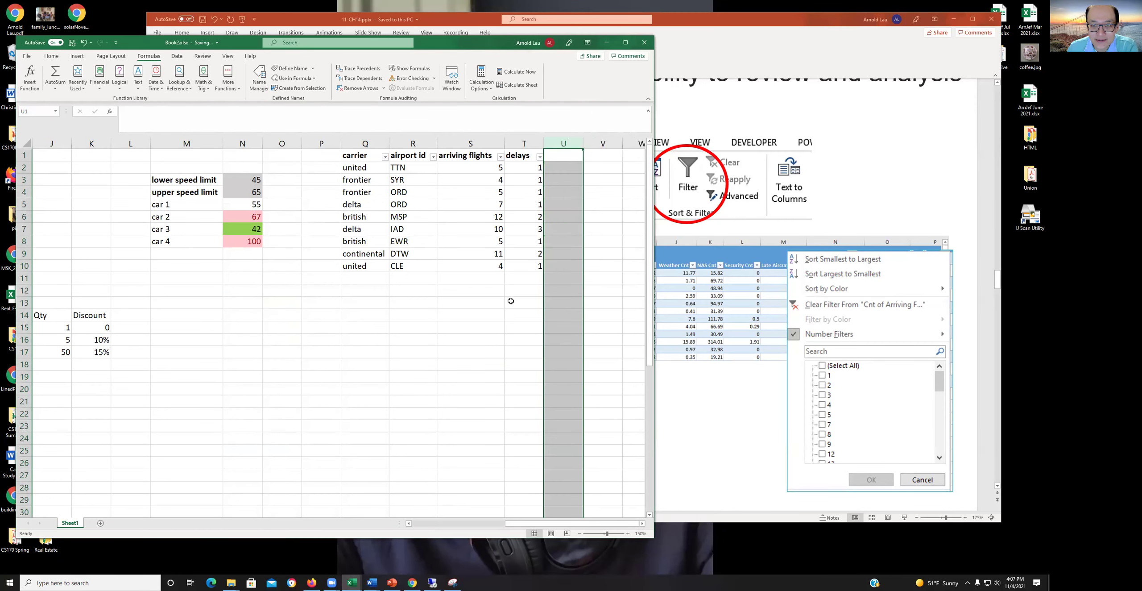
click(513, 302)
Select the flight table Q1:T10, widen the workbook window, and bring up the data commands
drag(365, 155, 513, 263)
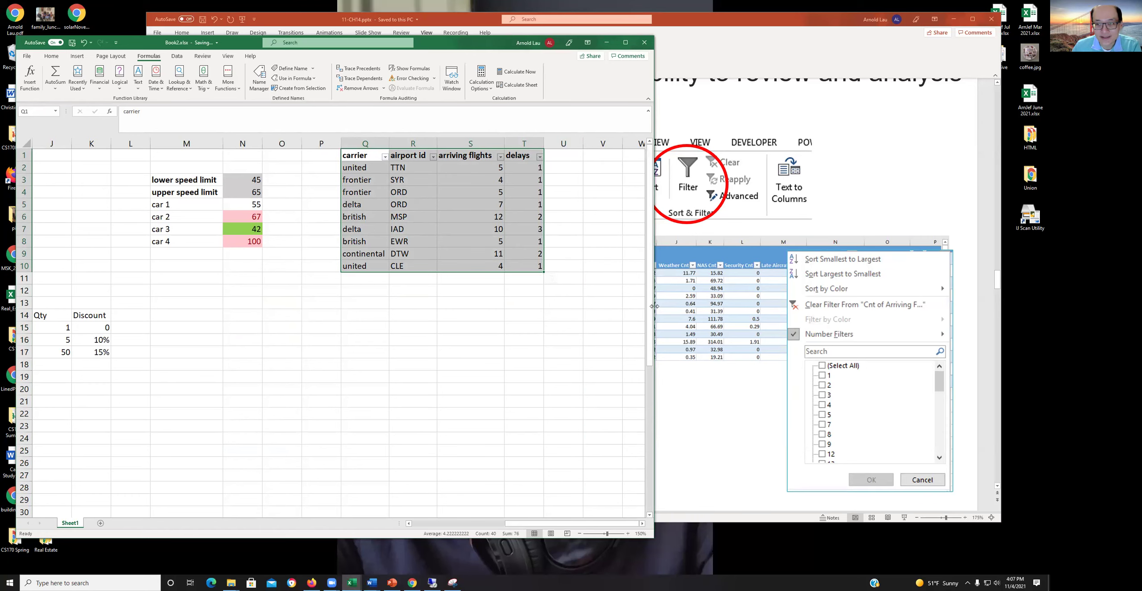
drag(654, 306, 809, 306)
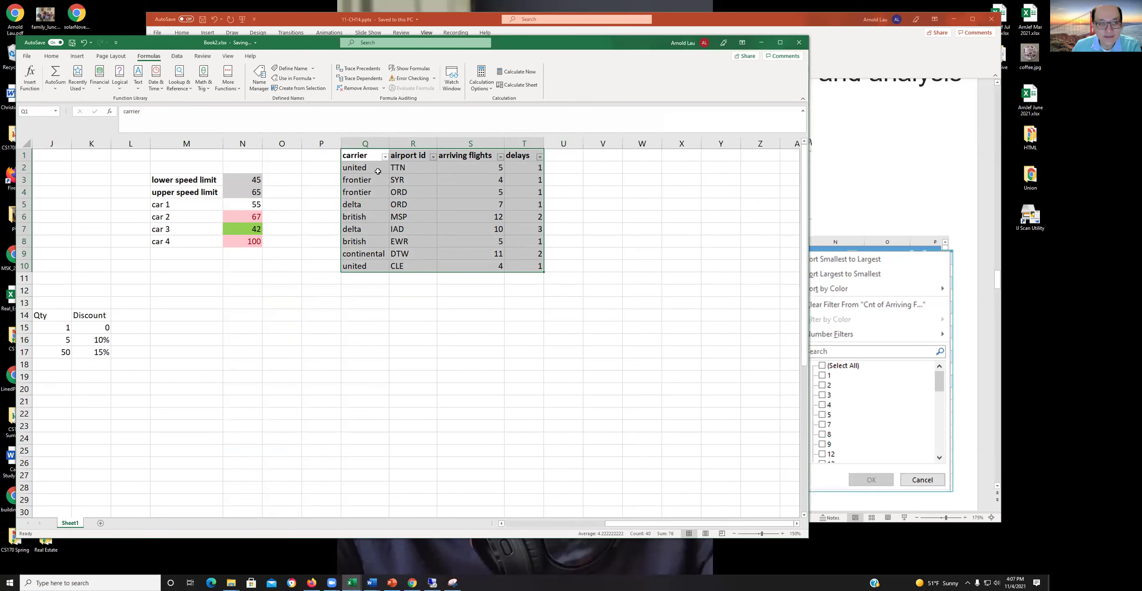
click(177, 56)
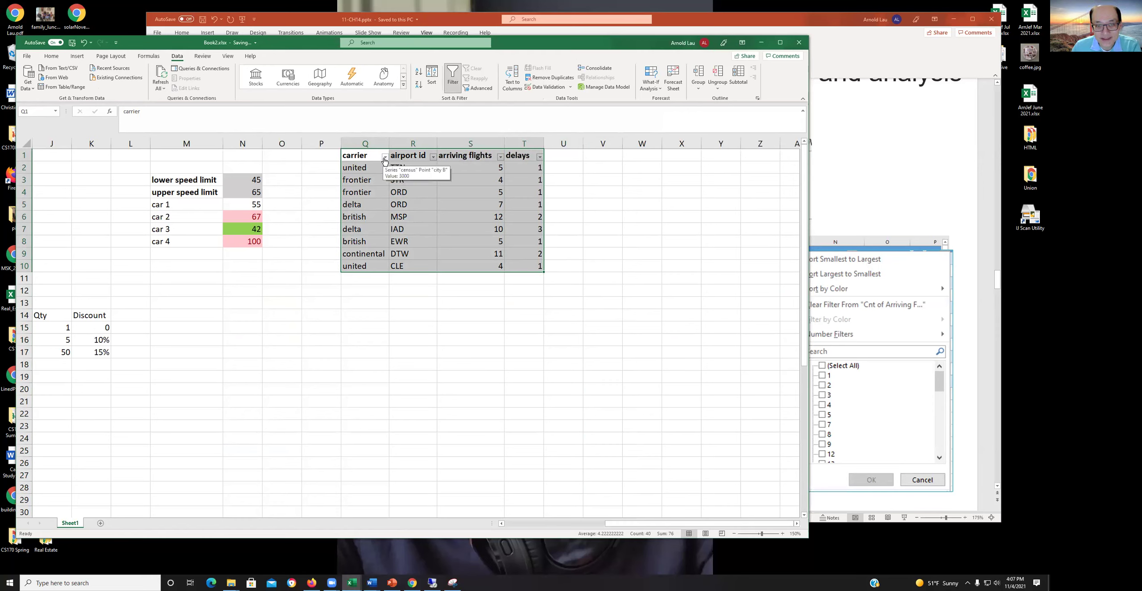
Examine the filter options of the arriving flights, airport id and carrier columns
click(458, 178)
click(500, 157)
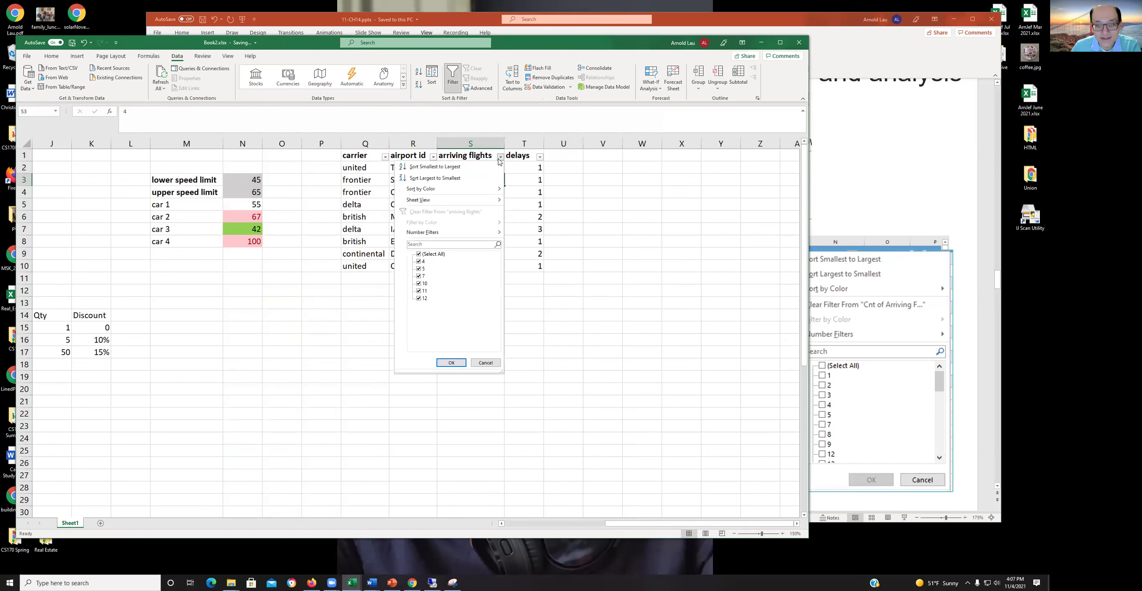
click(435, 160)
click(434, 160)
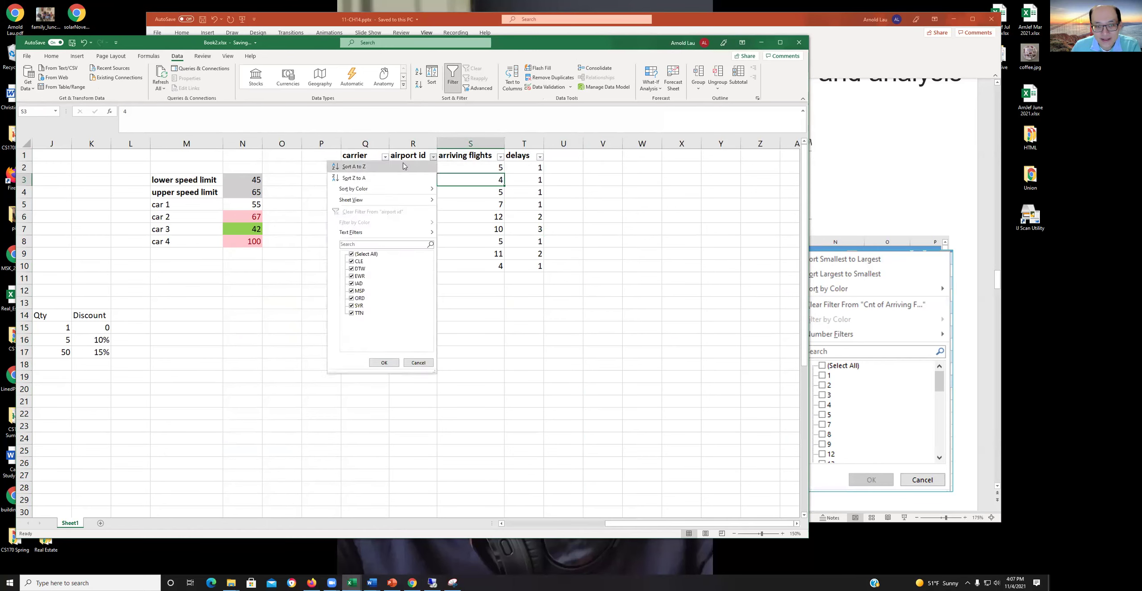
click(384, 157)
click(384, 157)
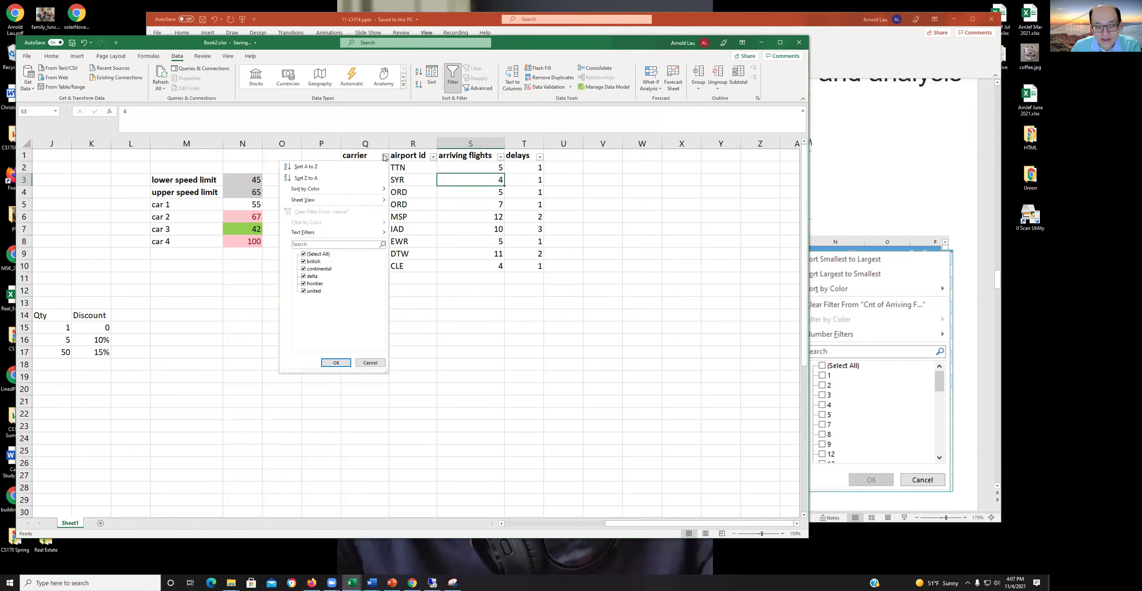
click(434, 158)
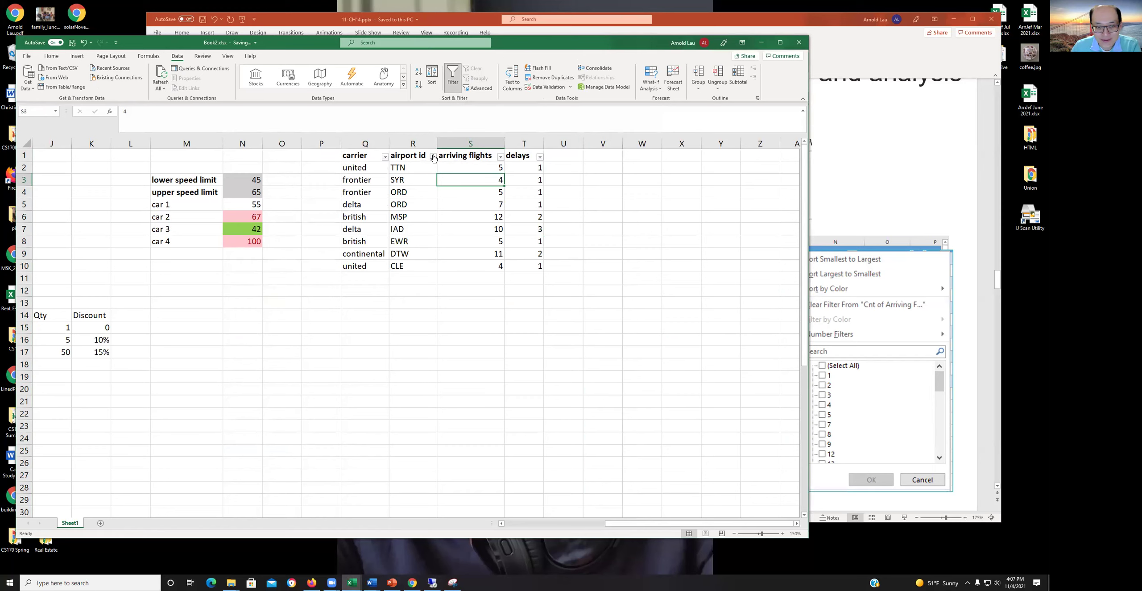
Filter the airport id column to show only CLE
click(433, 157)
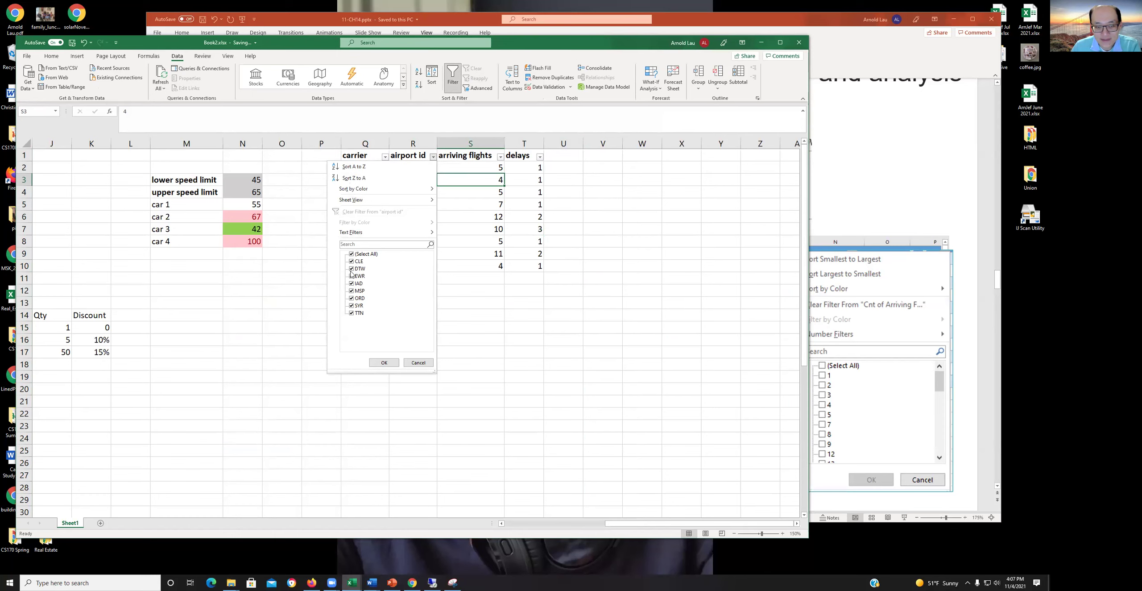
click(351, 253)
click(351, 261)
click(384, 362)
click(458, 280)
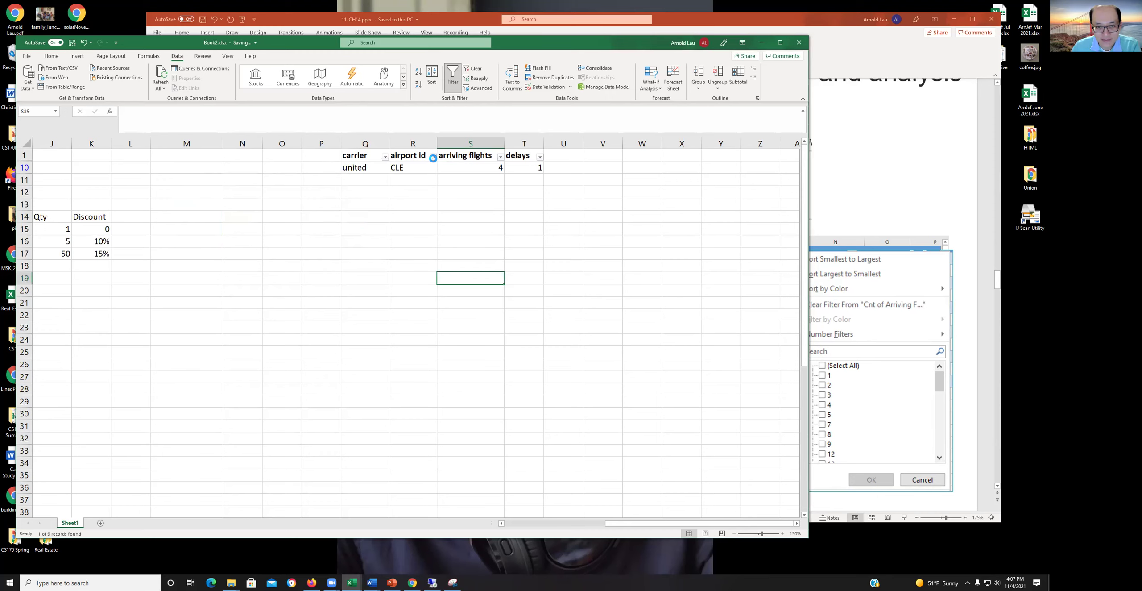
Reset the airport id filter to show all airports again
click(434, 157)
click(361, 254)
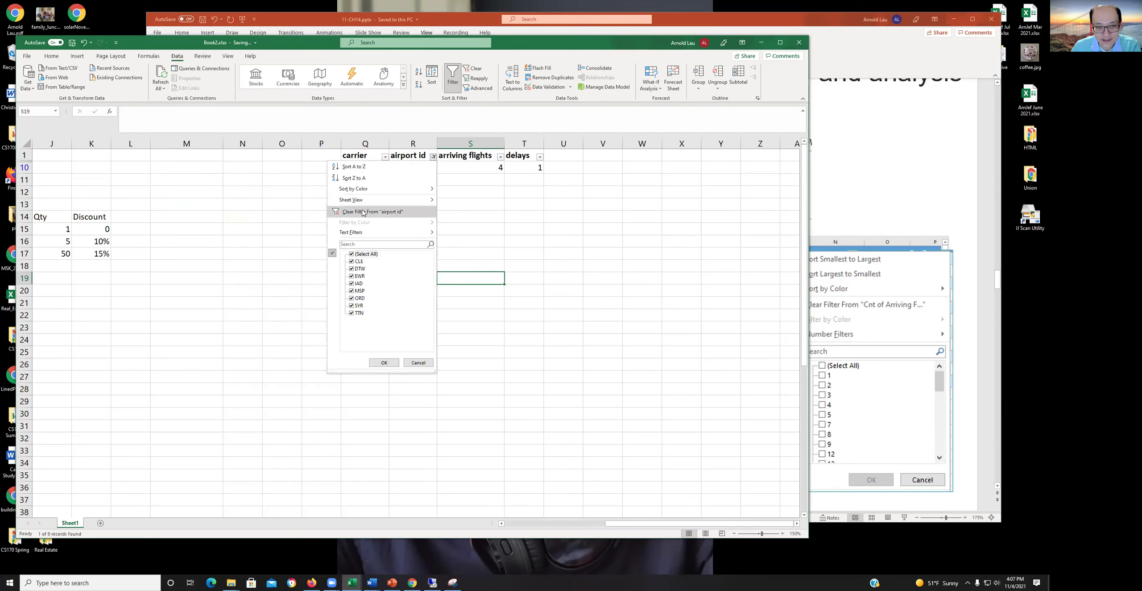
click(384, 363)
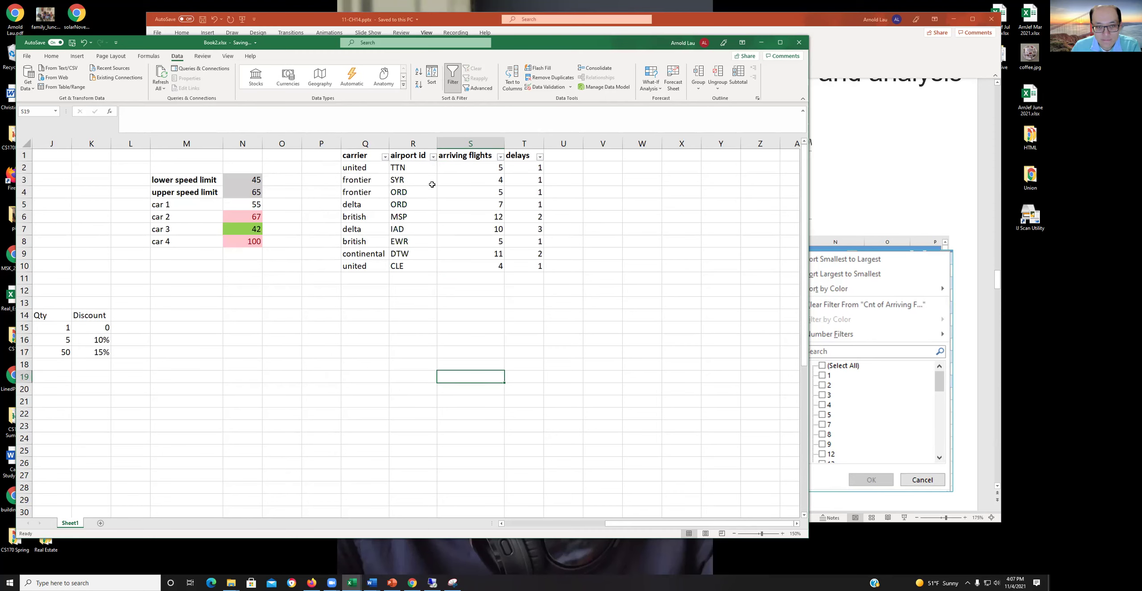
Sort the flight table by carrier from A to Z, and re-sort it from Z to A
click(384, 157)
click(317, 167)
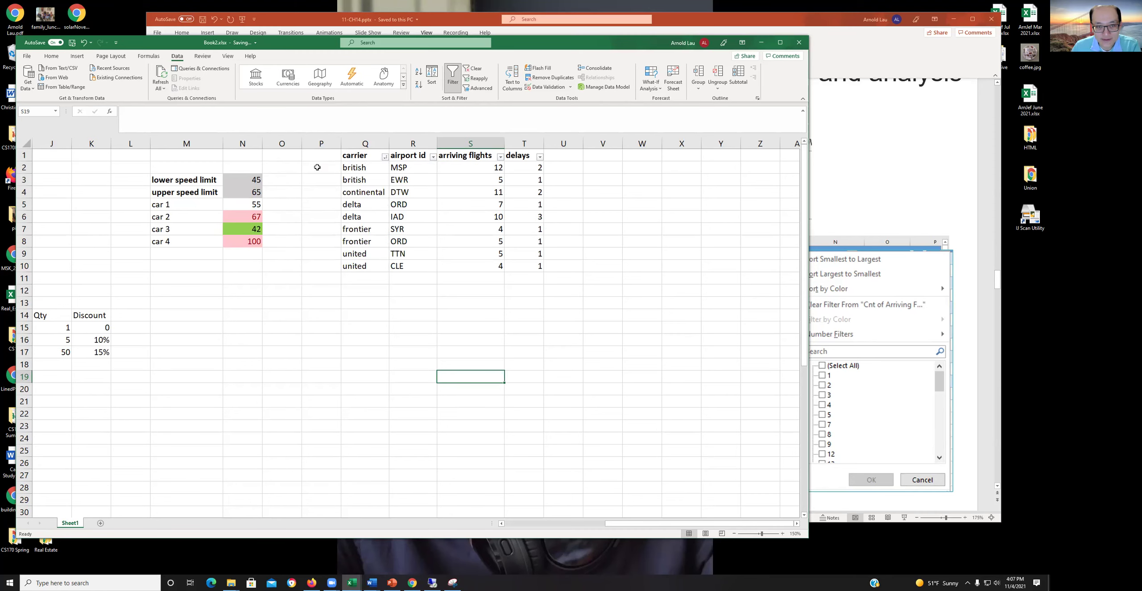
click(386, 157)
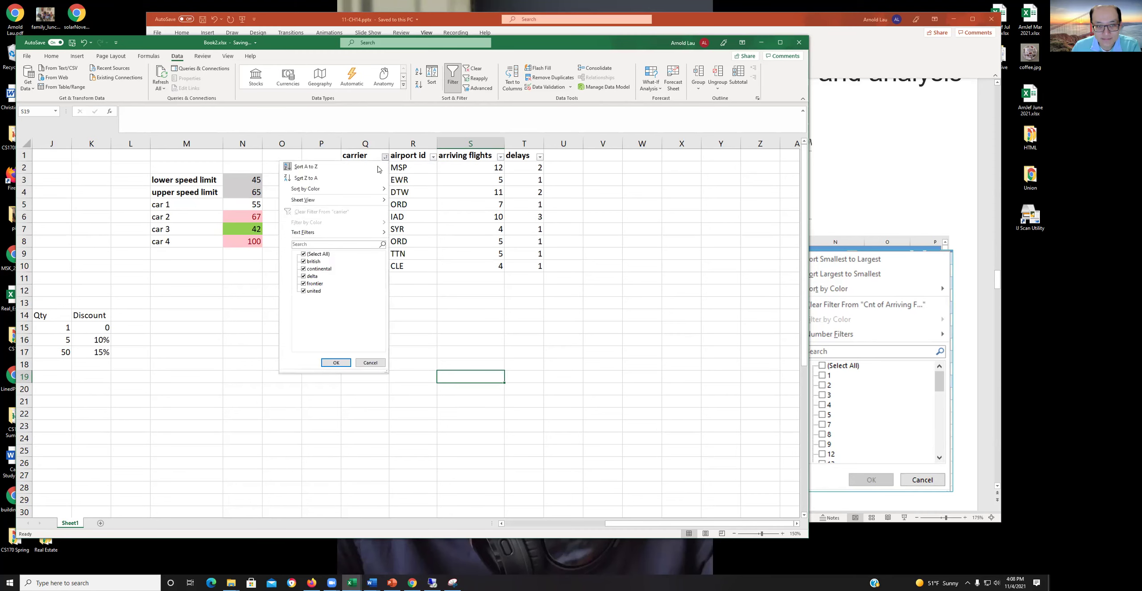
click(353, 178)
click(391, 338)
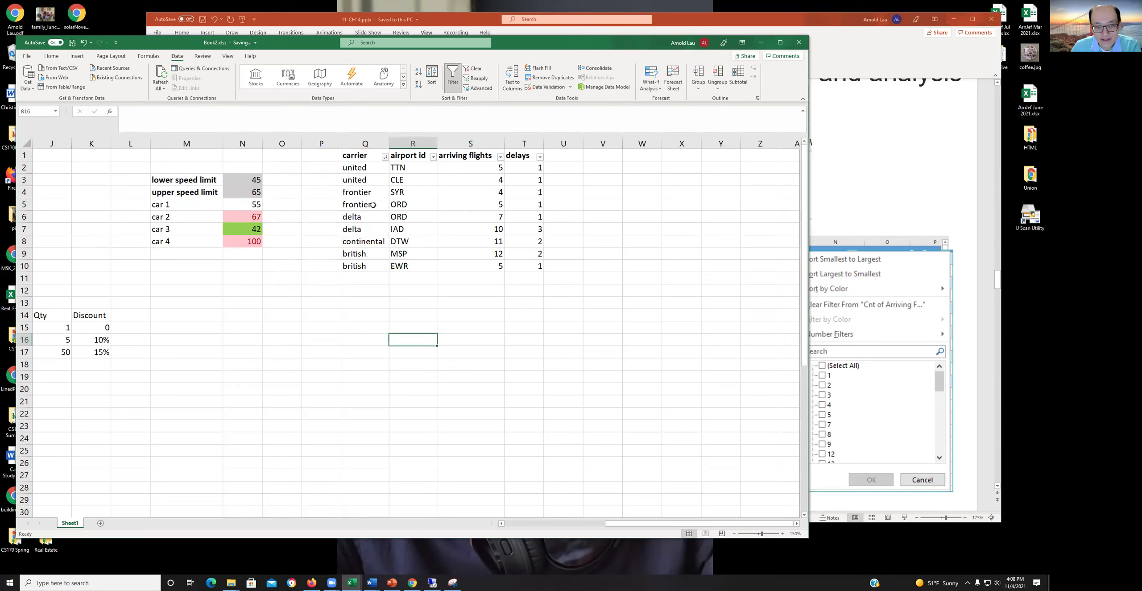
click(357, 280)
click(345, 329)
click(380, 348)
click(560, 155)
click(629, 203)
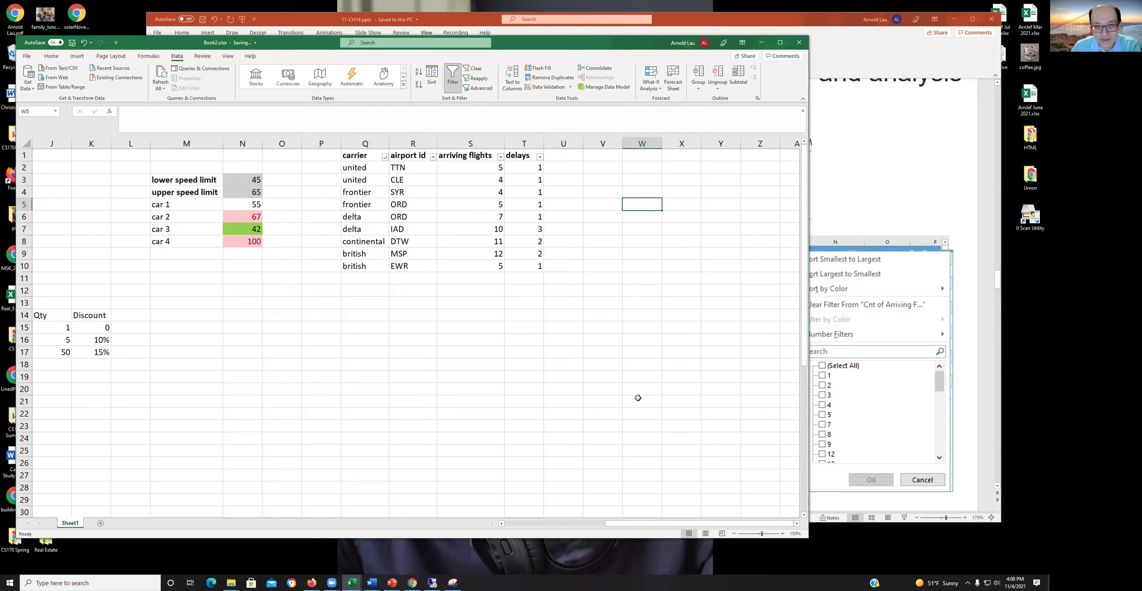
click(471, 330)
click(372, 175)
drag(365, 155, 518, 263)
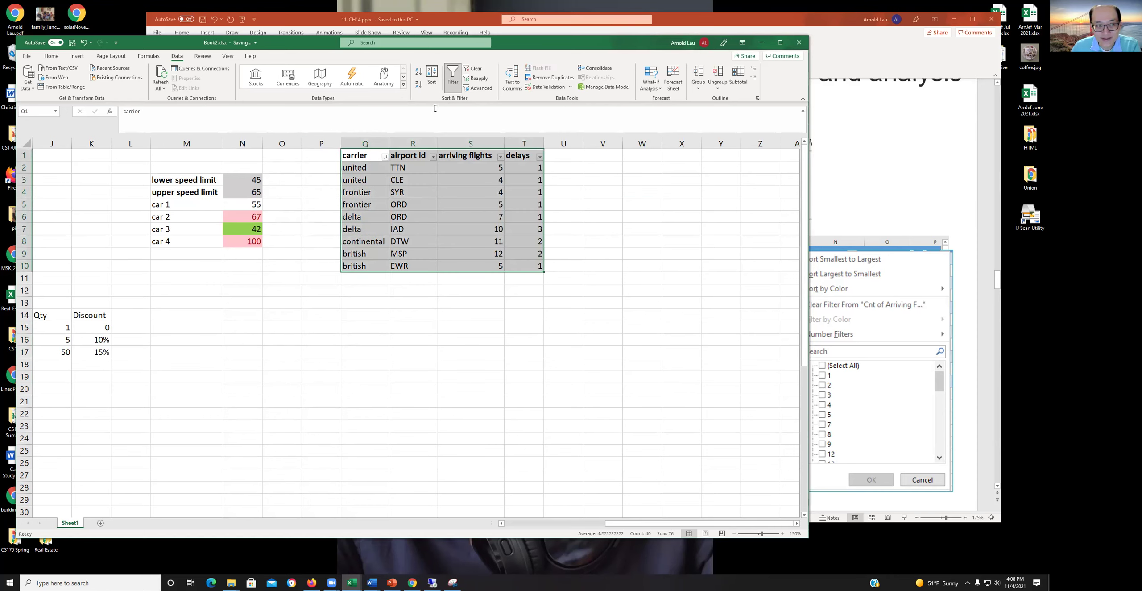
click(529, 366)
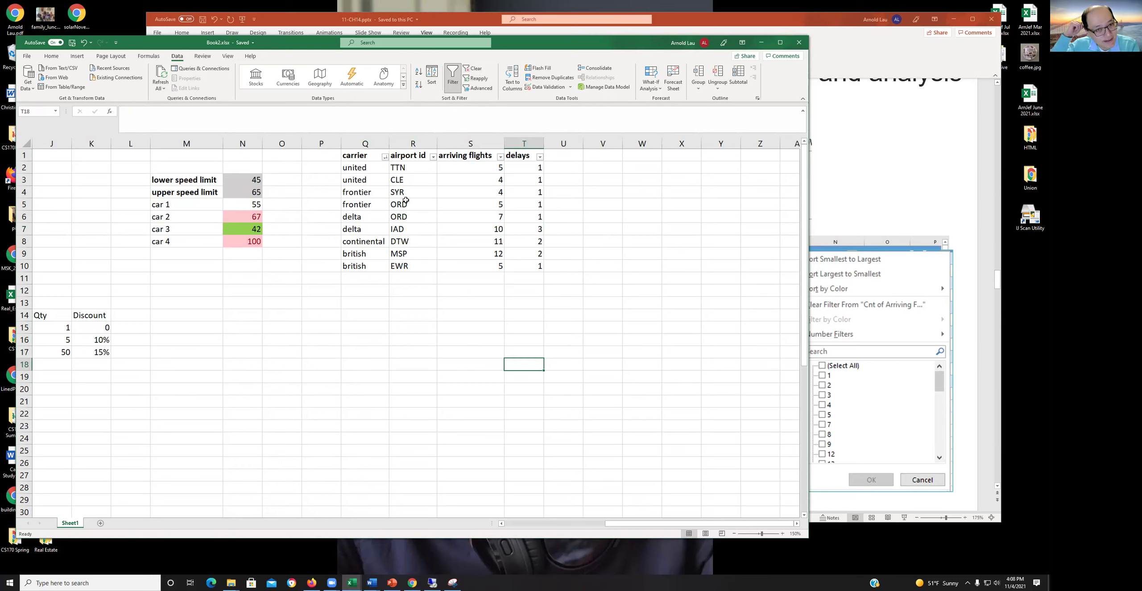
Select the arriving flights values in S2:S10 to check their average, count and sum
click(365, 177)
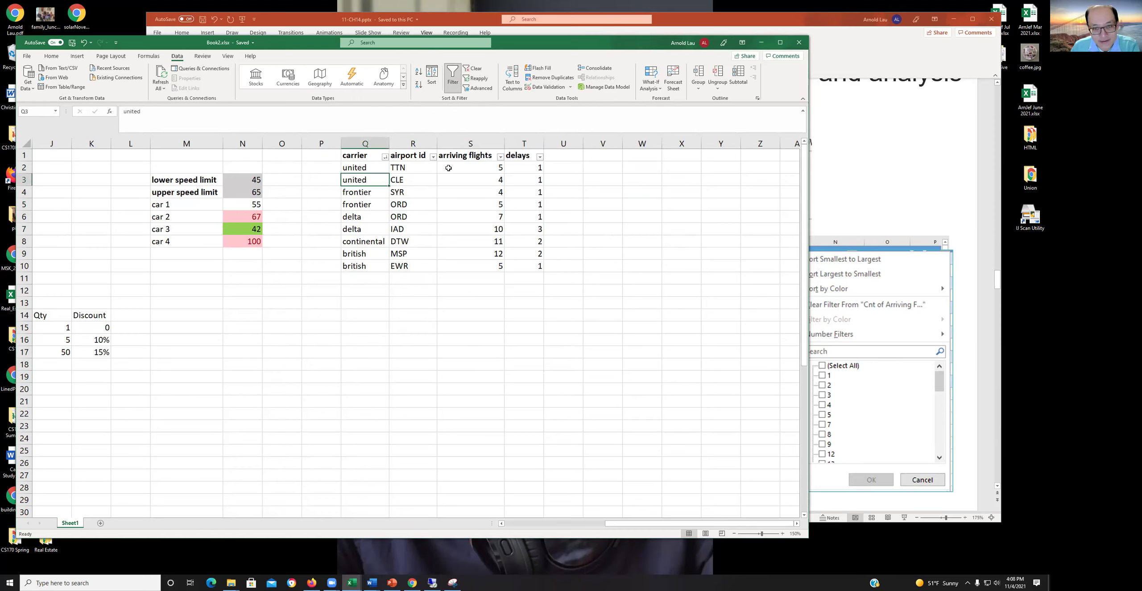
click(451, 165)
drag(451, 166, 487, 270)
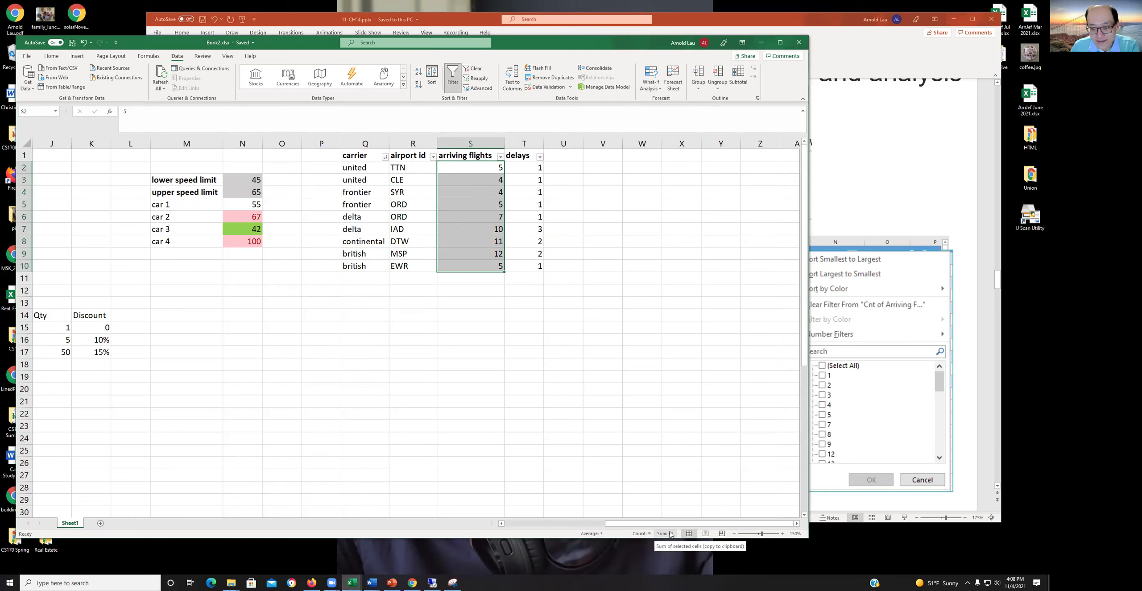
click(474, 351)
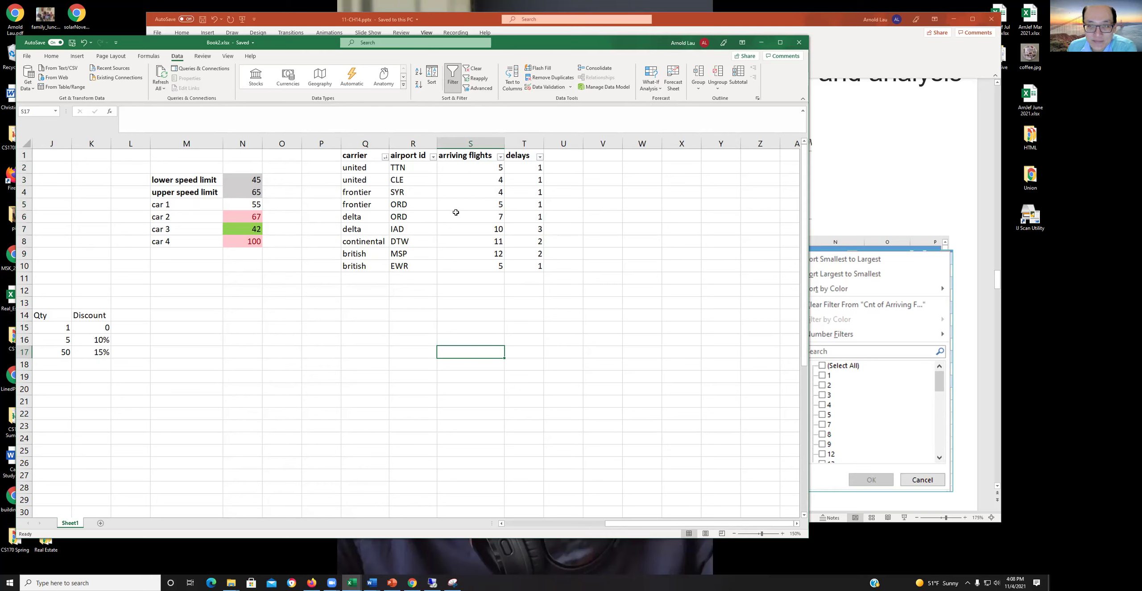
click(420, 216)
click(446, 194)
click(427, 189)
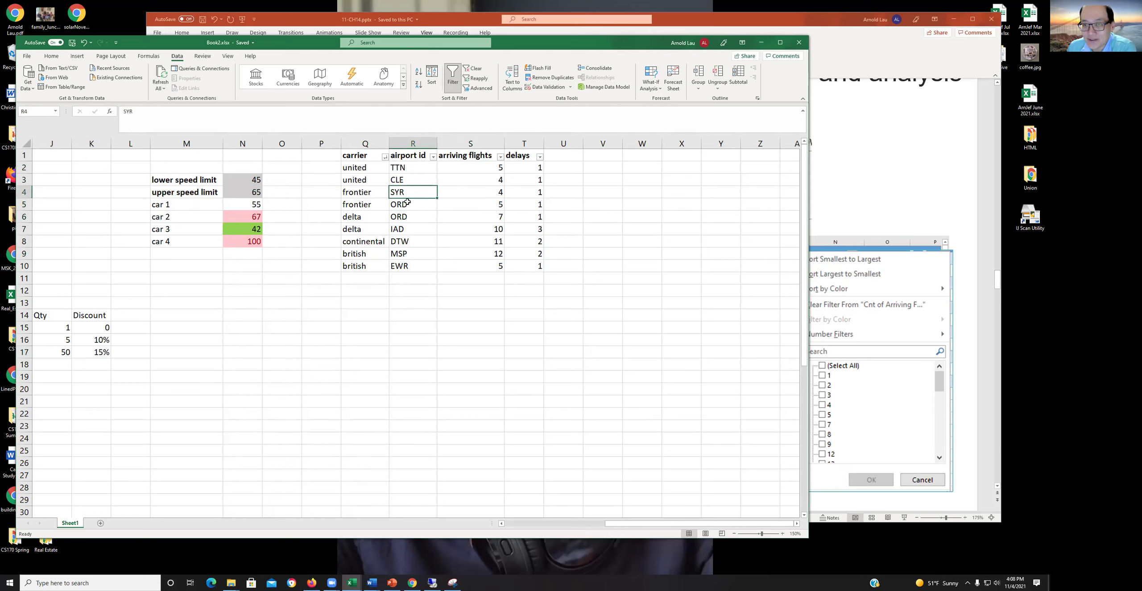
click(445, 218)
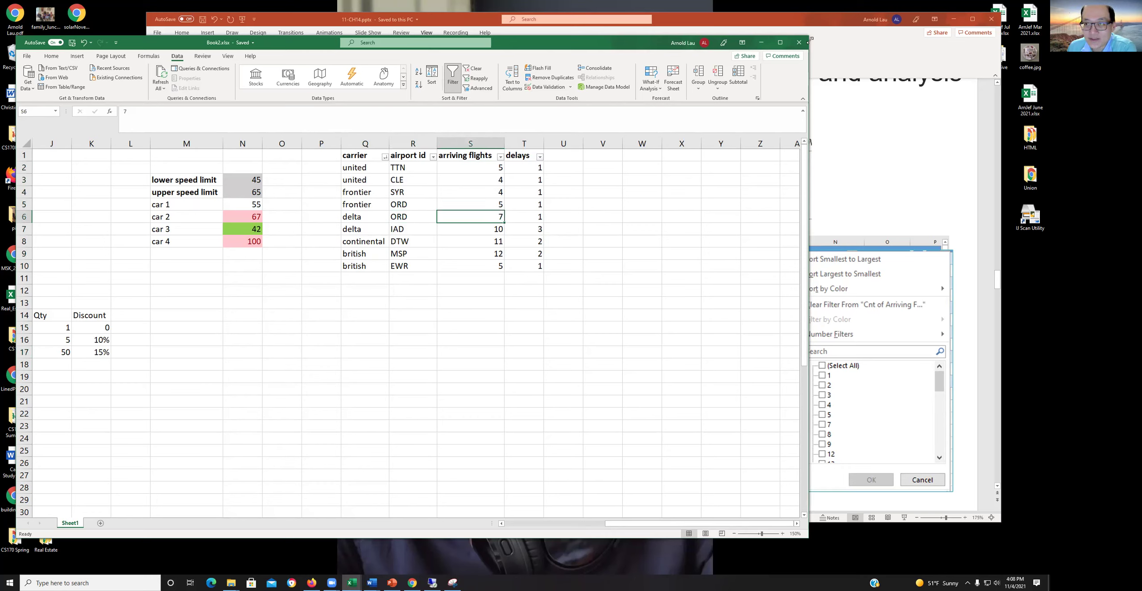
Switch to the PowerPoint presentation and read the Filtering slide and the two Defining Names slides, 9 and 10
click(771, 23)
scroll(582, 251, up, 2)
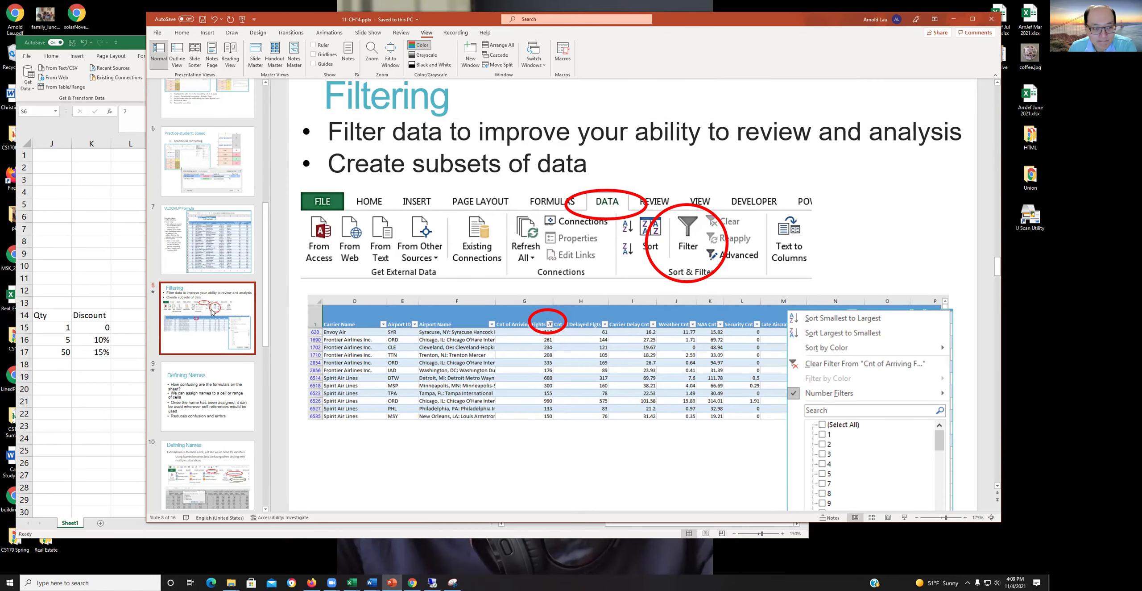
scroll(206, 268, down, 3)
click(184, 256)
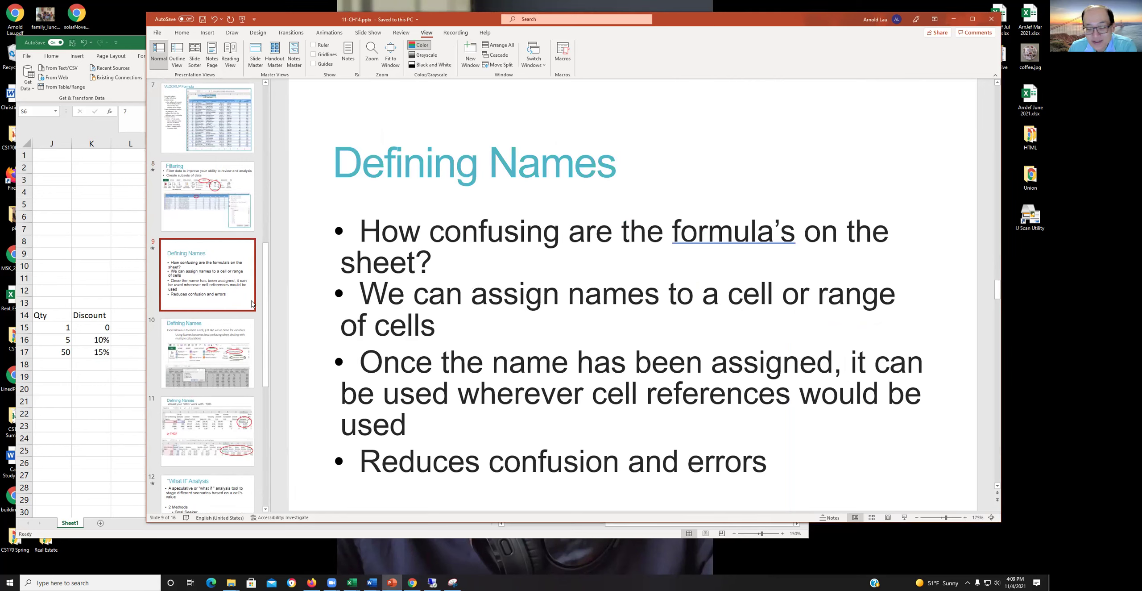
click(228, 359)
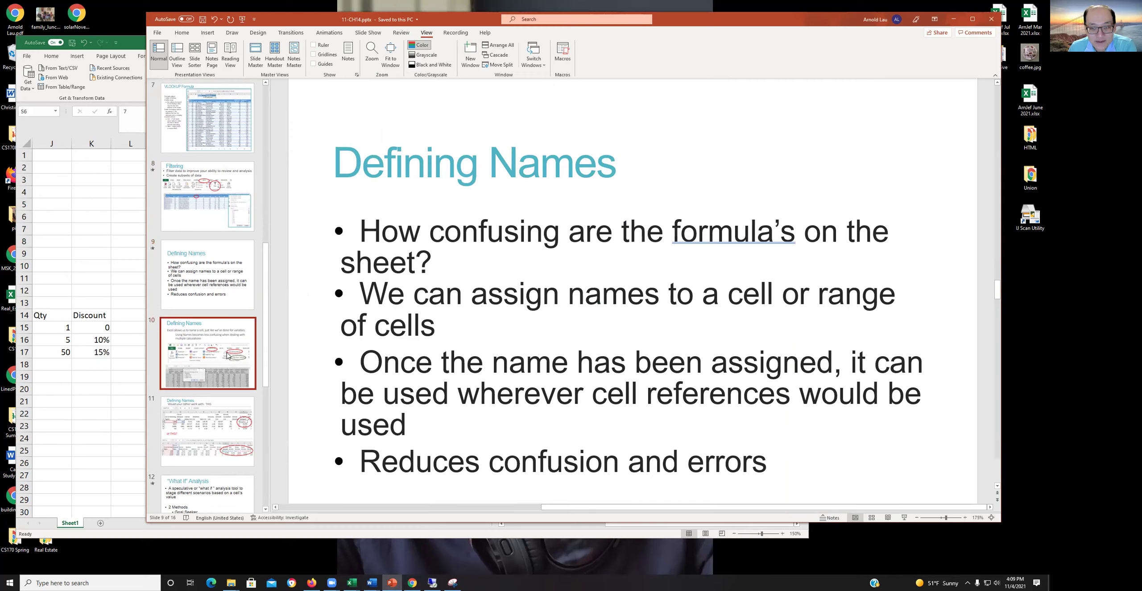
click(213, 293)
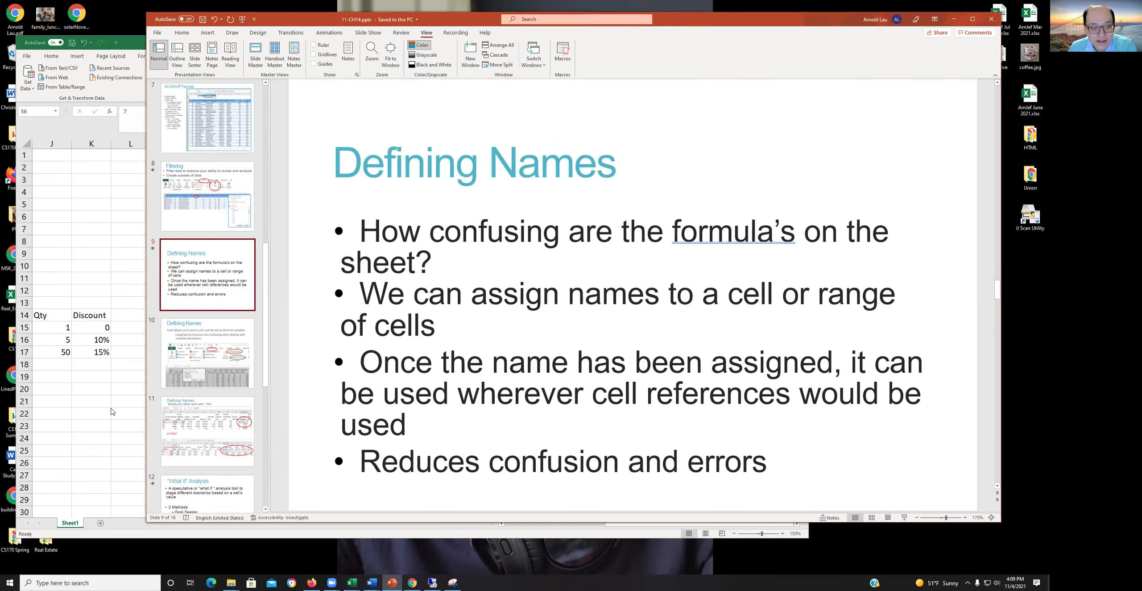
click(191, 350)
scroll(571, 291, down, 3)
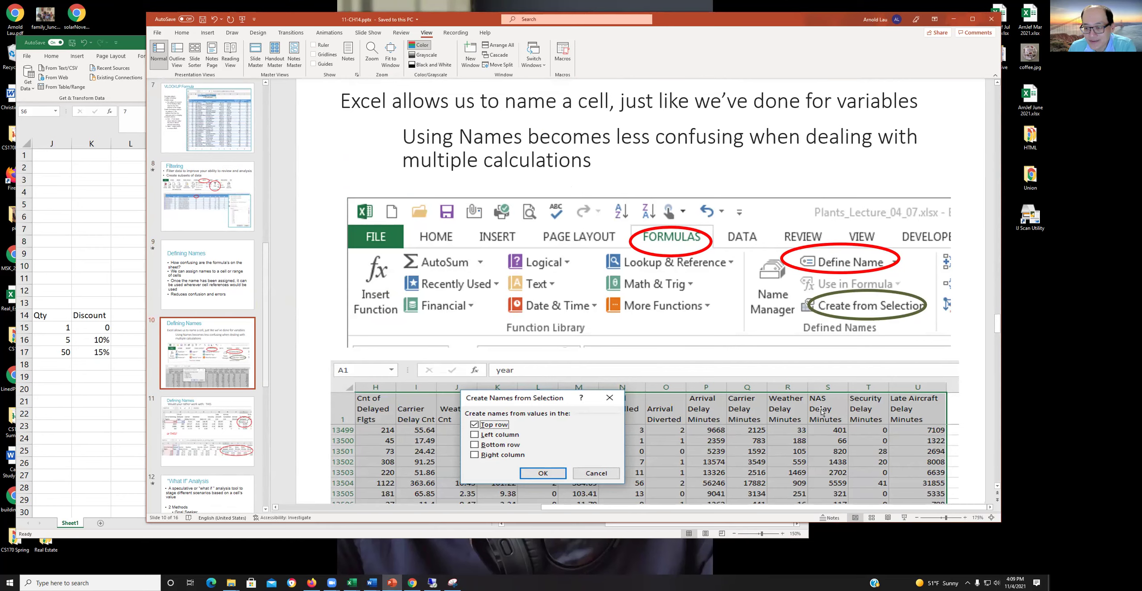
Switch to the Excel workbook and select the arriving flights column with its header, S1:S10
click(20, 219)
click(470, 243)
click(411, 157)
drag(408, 198, 403, 259)
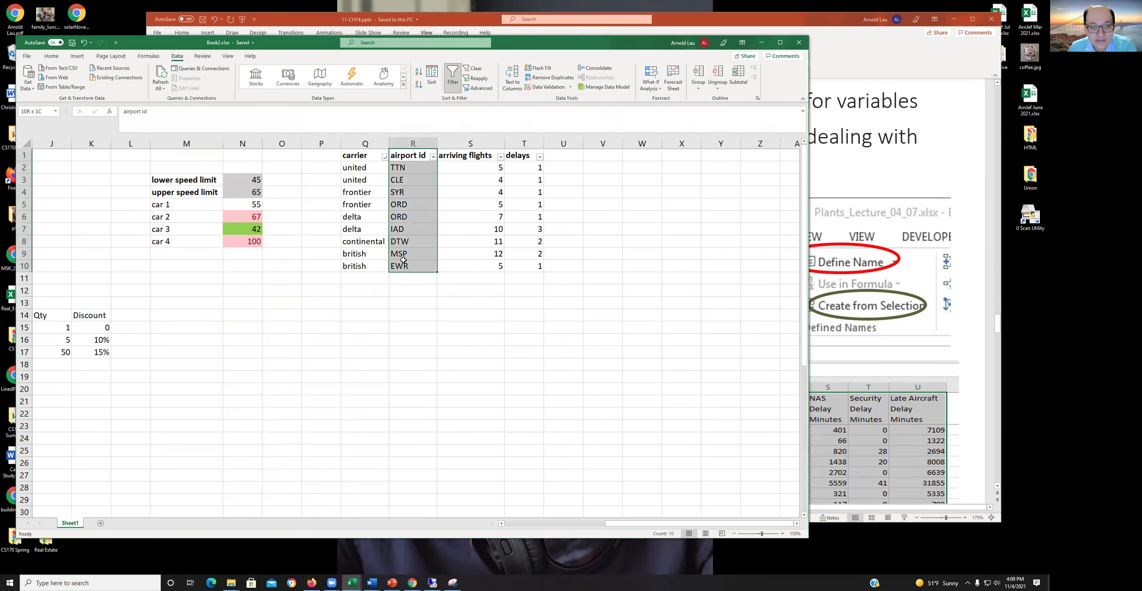
click(460, 191)
drag(463, 156, 456, 274)
click(456, 273)
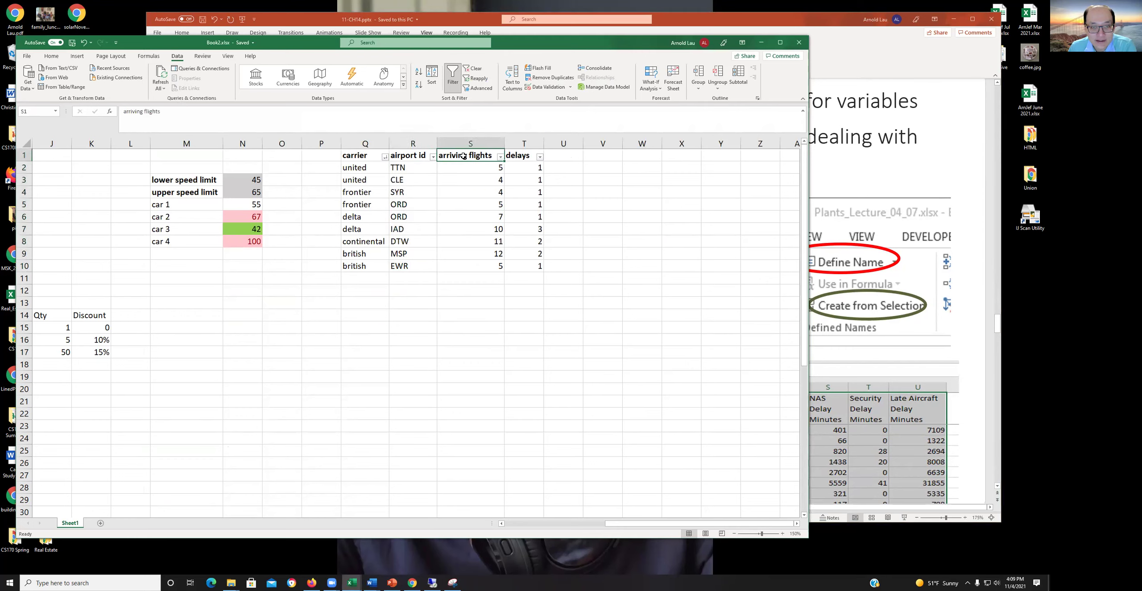
drag(462, 153, 463, 265)
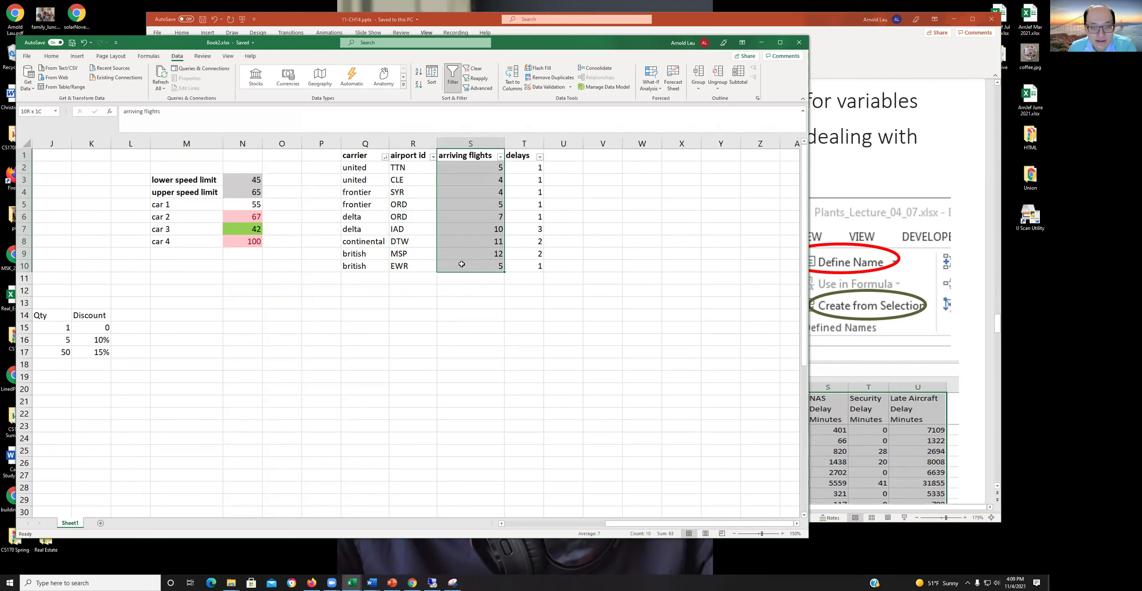
Try out defining the workbook name arriving_flights for S1:S10, and cancel the definition
click(143, 57)
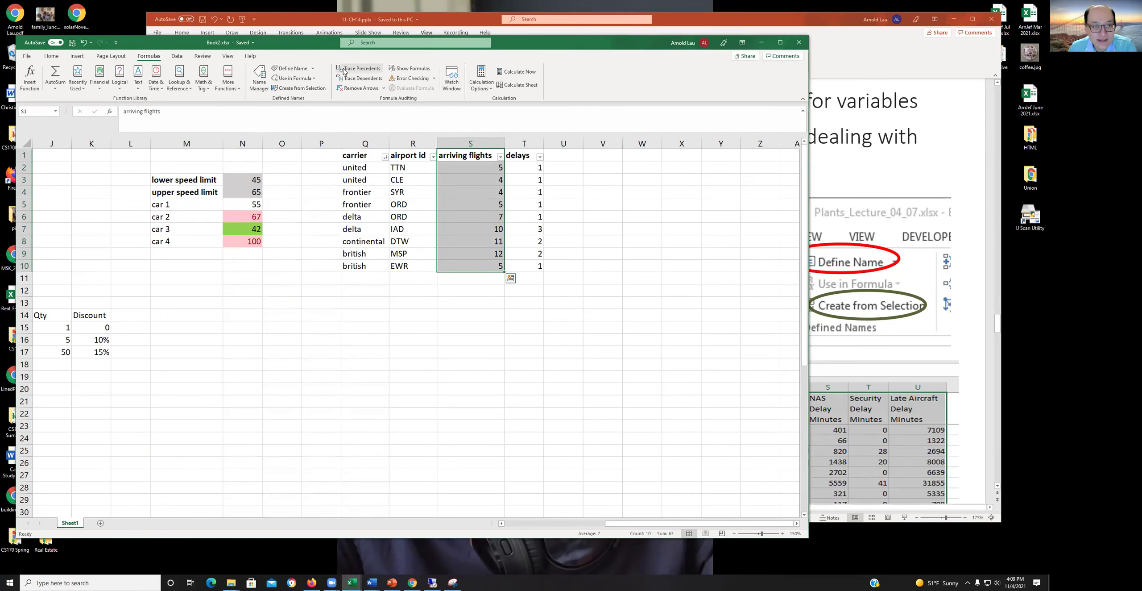
click(290, 70)
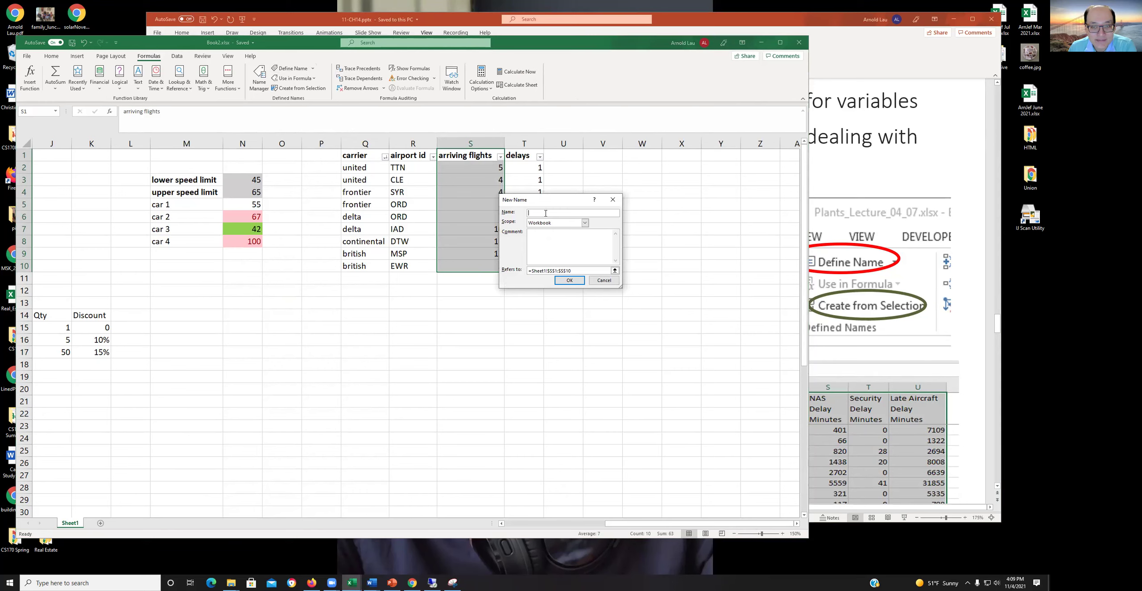
text(arriving_flights)
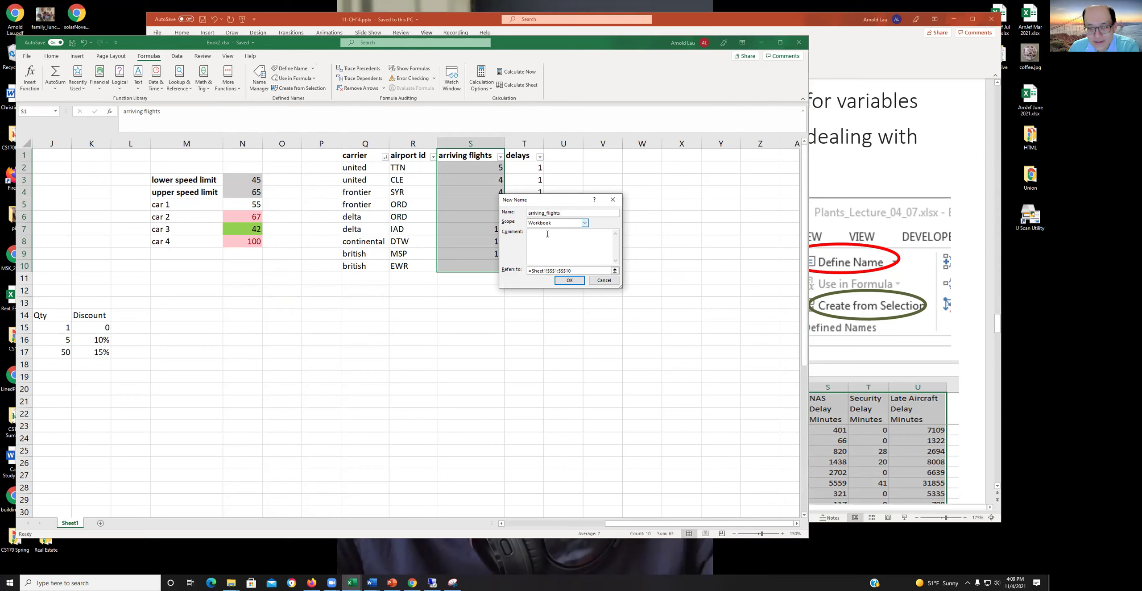
key(BackSpace)
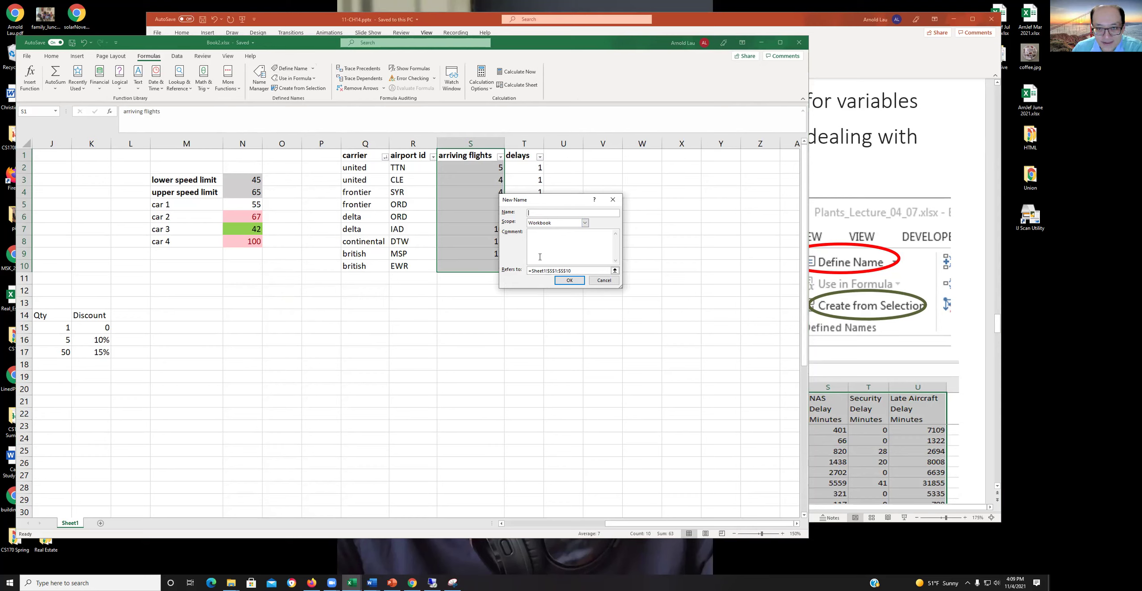
click(602, 281)
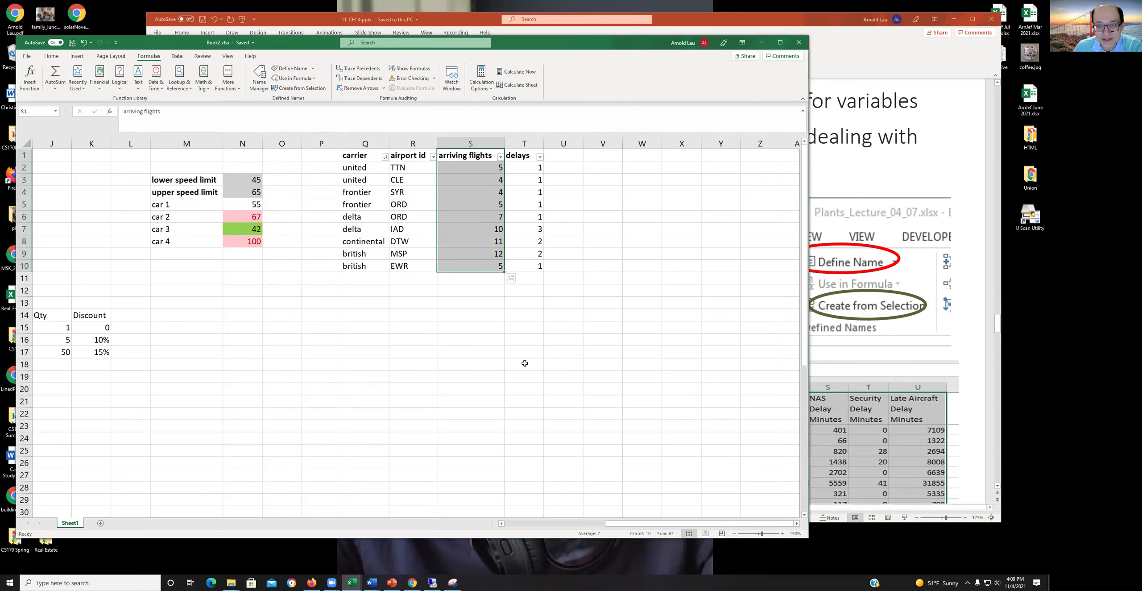
Jump to the existing named ranges arriving_flights and delays to check which columns they cover
click(471, 401)
click(56, 116)
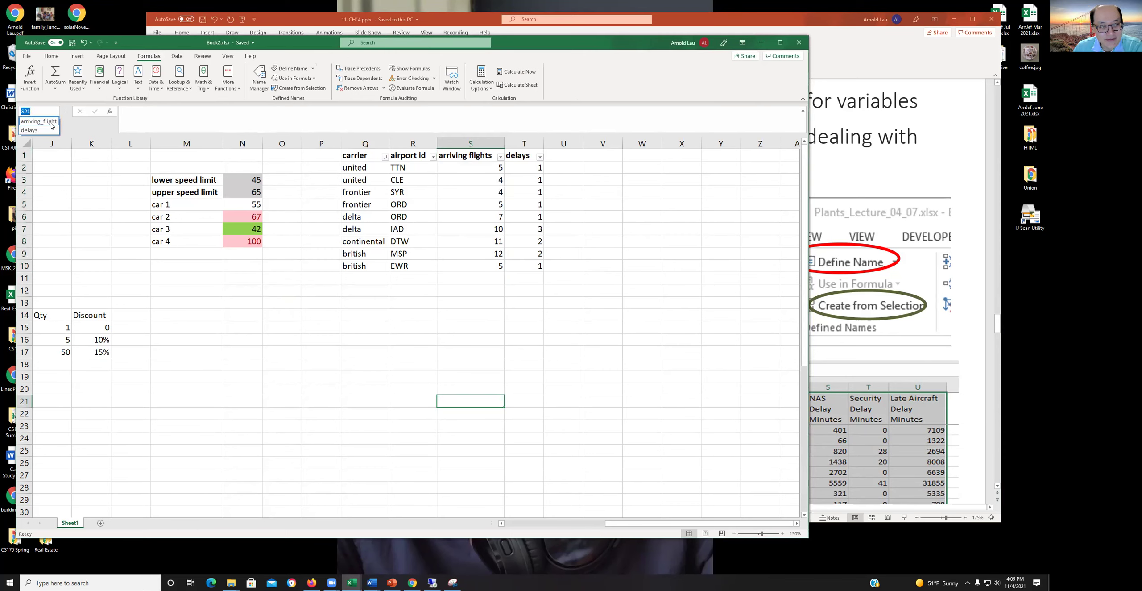
click(51, 121)
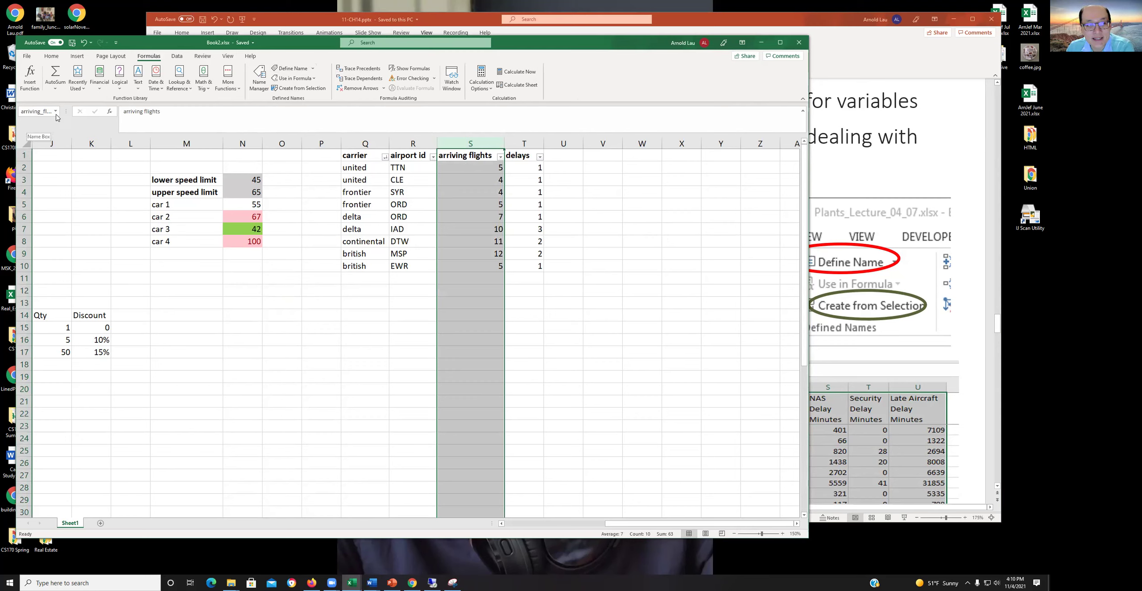
click(56, 112)
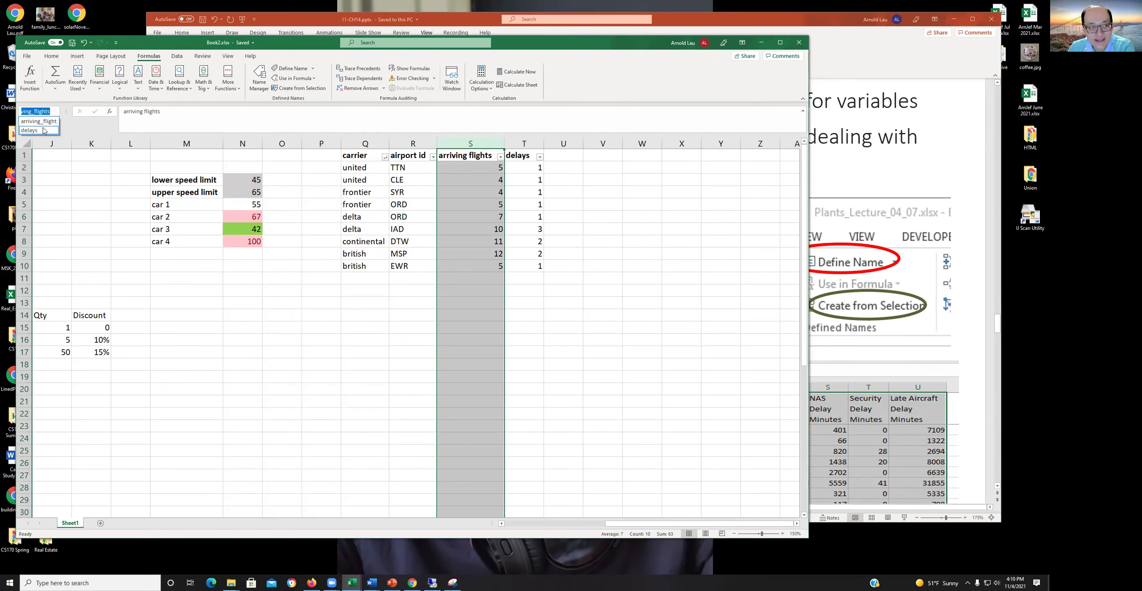
click(42, 123)
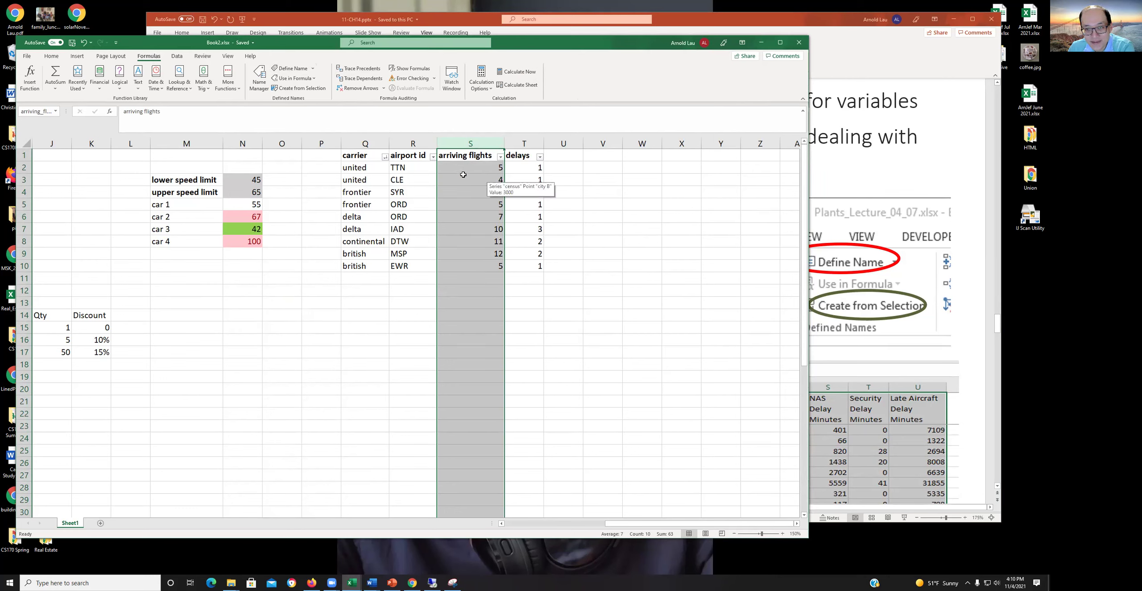
click(55, 111)
click(50, 132)
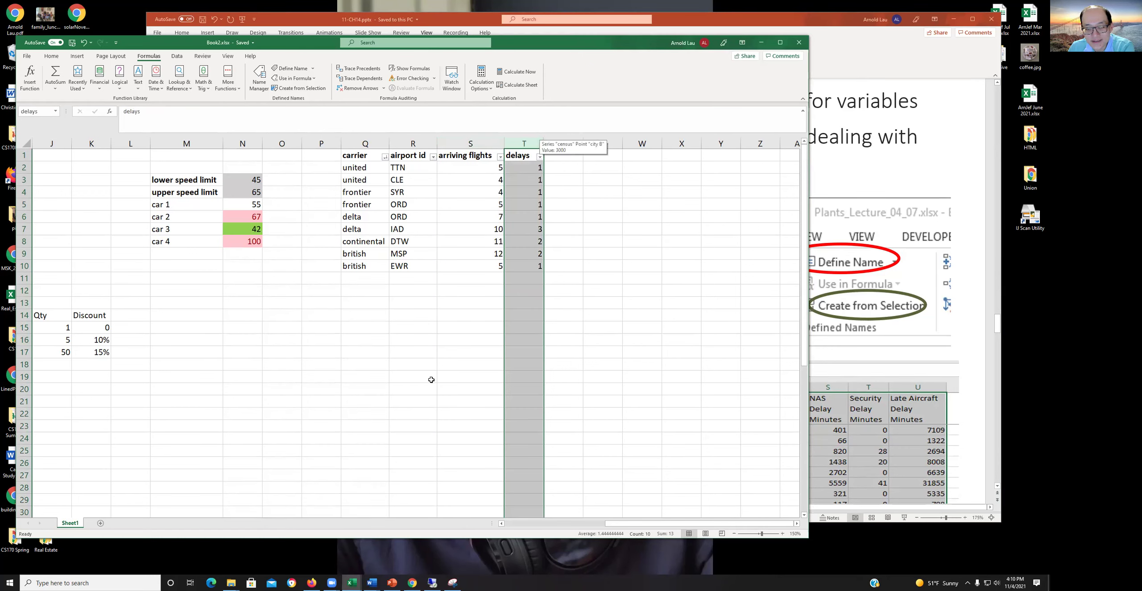
click(439, 364)
Compare the Defining Names slide 10 in PowerPoint with the arriving flights cells in the Excel sheet
click(880, 168)
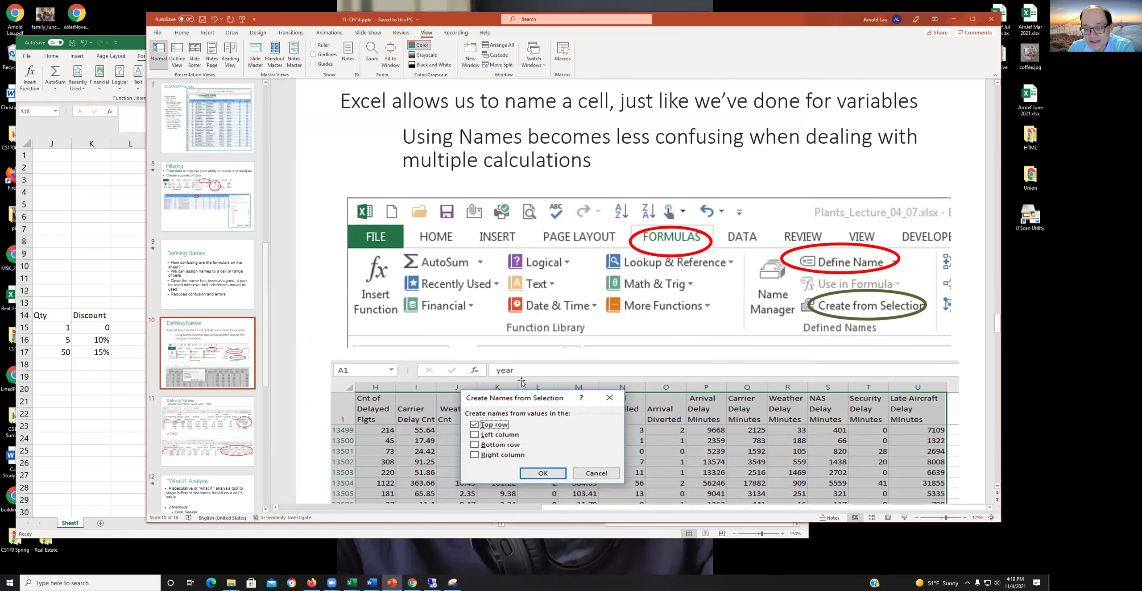
scroll(506, 355, down, 1)
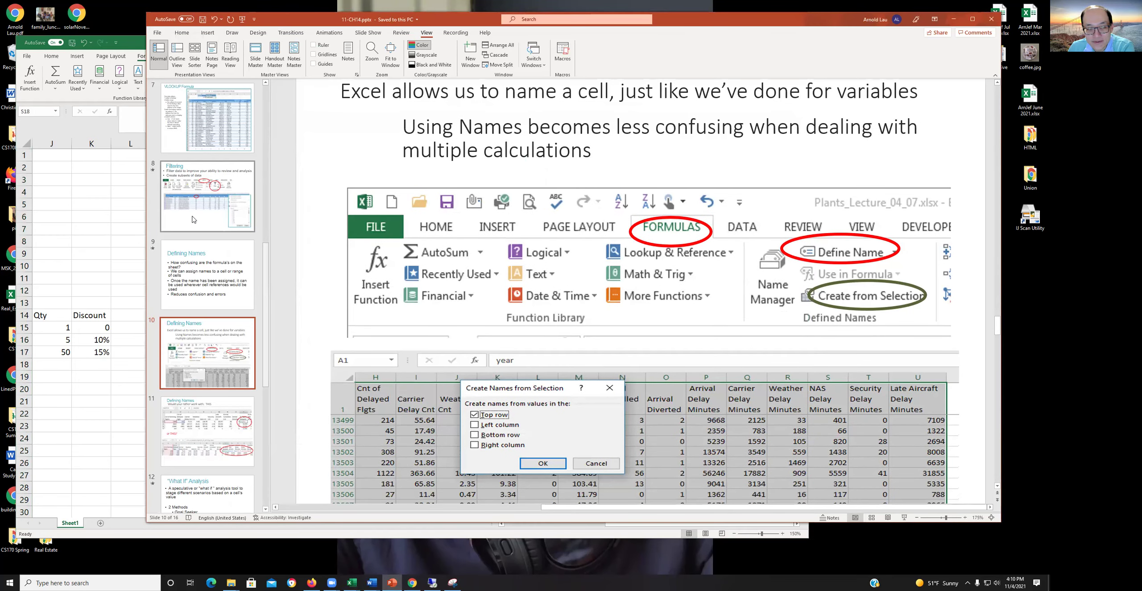
click(106, 214)
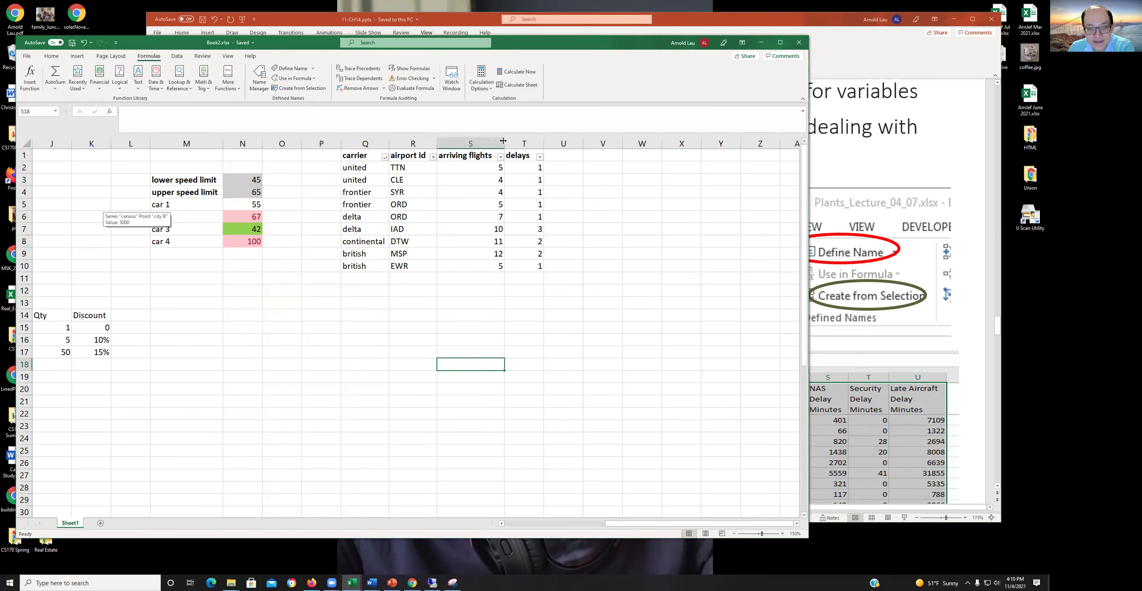
click(460, 156)
click(462, 167)
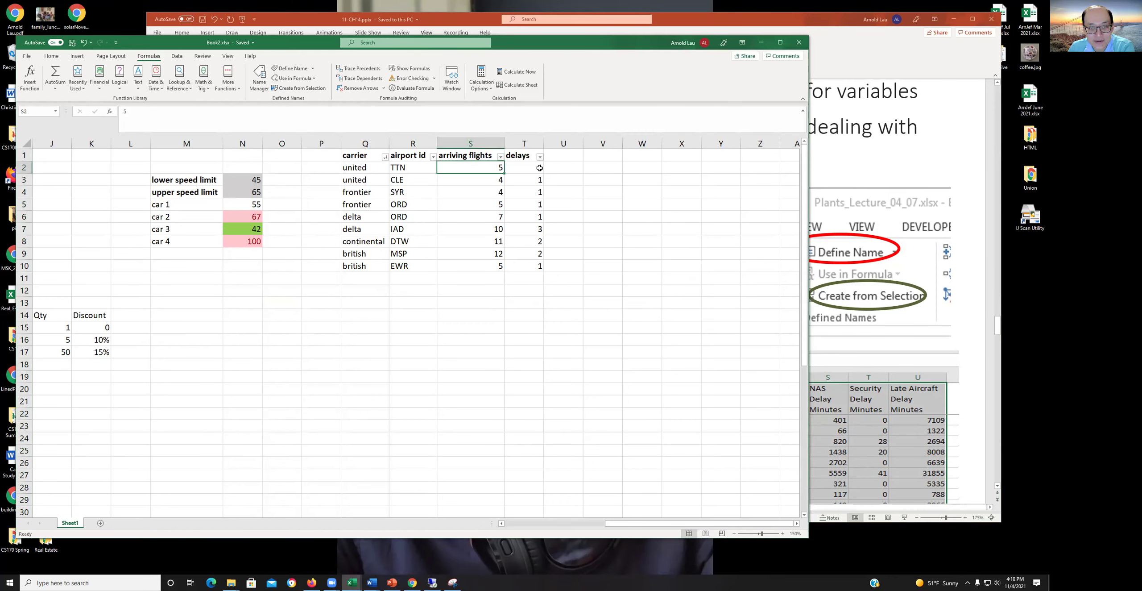
click(490, 190)
Switch to PowerPoint and read slide 11, which compares =H2/G2 with =Cnt_of_Delayed_Flgts/Cnt_of_Arriving_Flghts
click(850, 53)
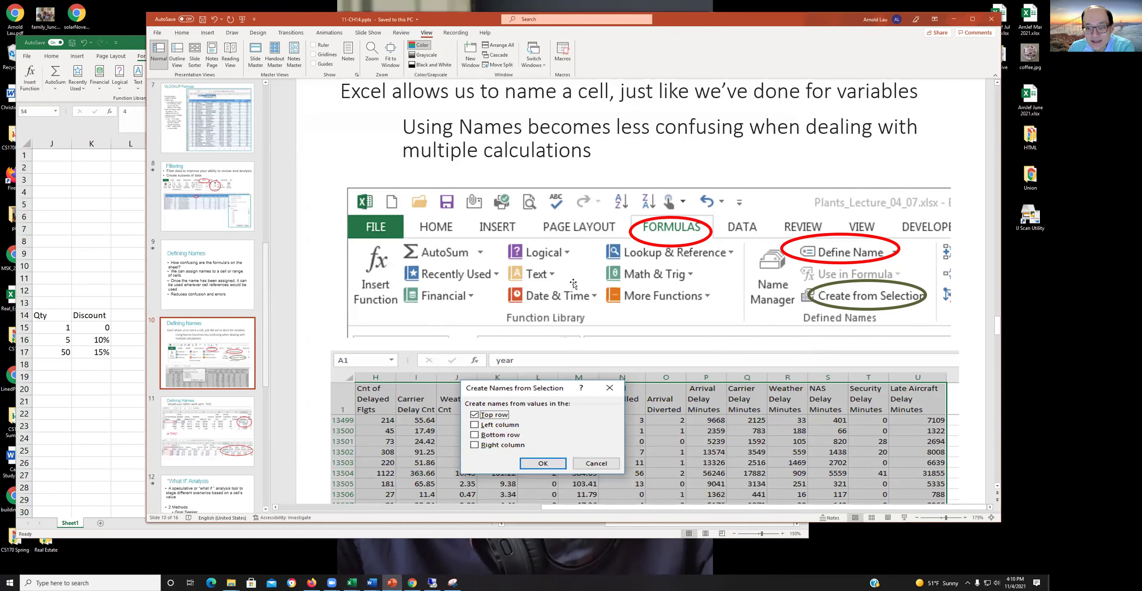
scroll(471, 339, down, 5)
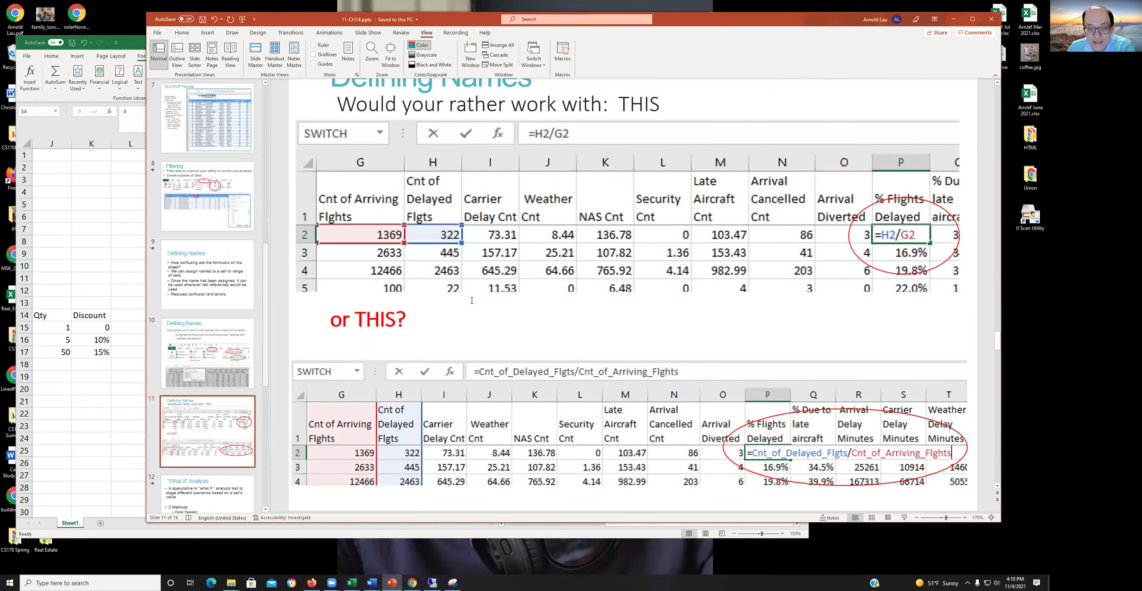
scroll(513, 245, up, 1)
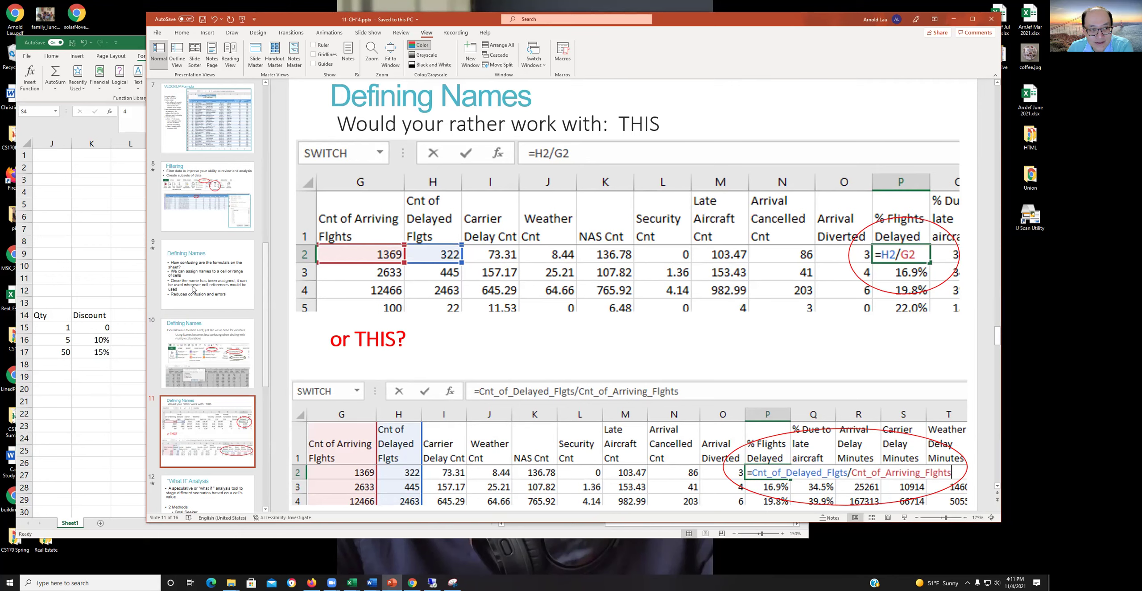
Revisit the Filtering slide, look through the remaining slides up to 16, and open slide 12, "What If" Analysis
click(199, 201)
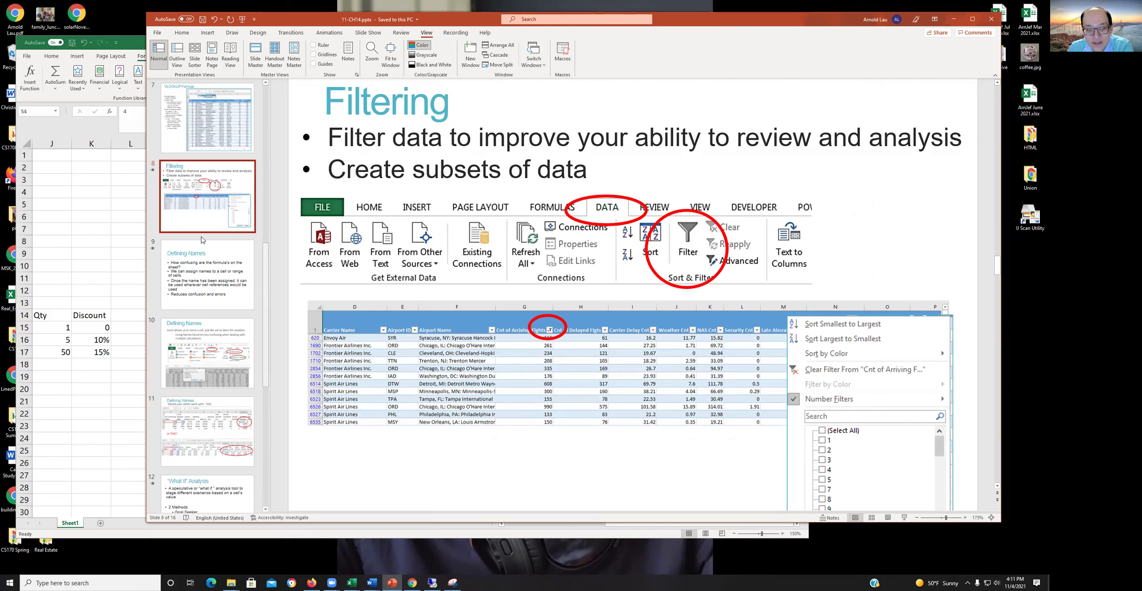
scroll(200, 286, down, 2)
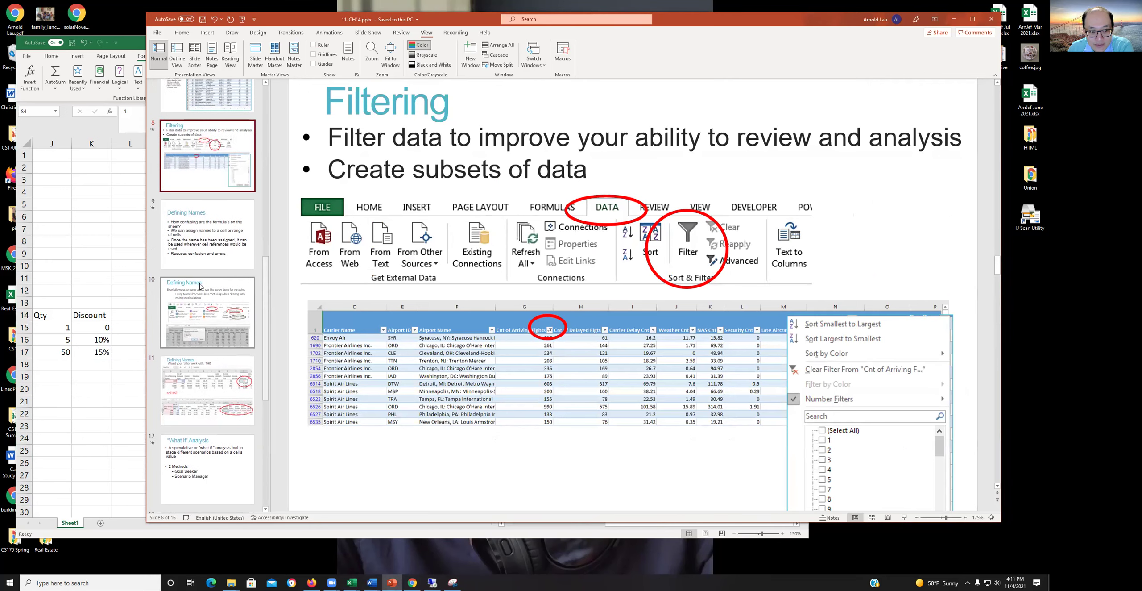
scroll(199, 286, down, 2)
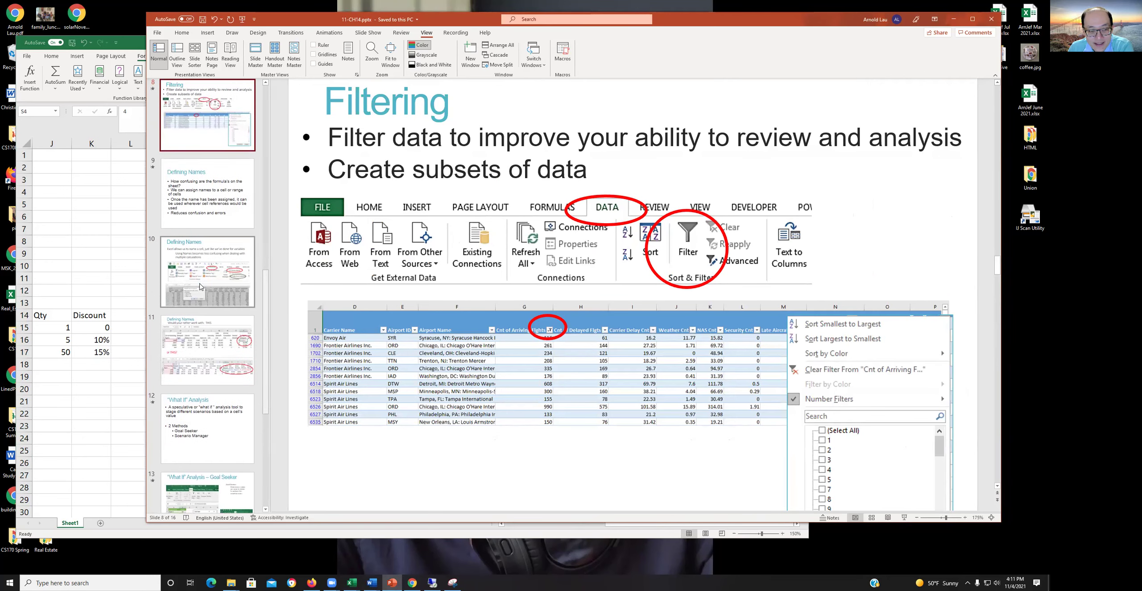
scroll(193, 293, down, 7)
scroll(196, 286, down, 6)
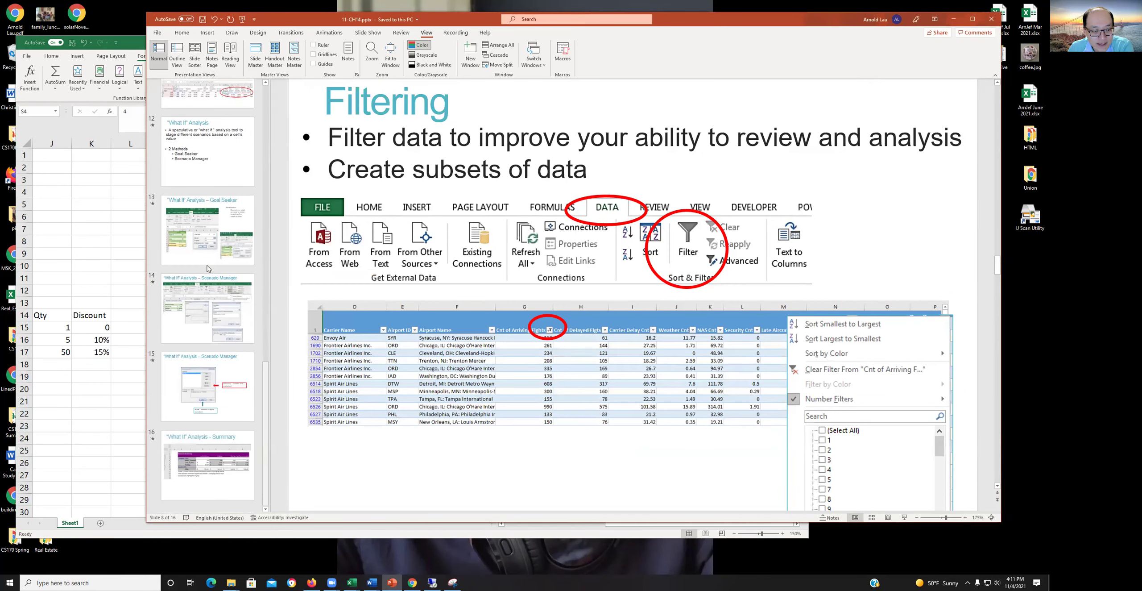
scroll(208, 268, up, 4)
click(209, 227)
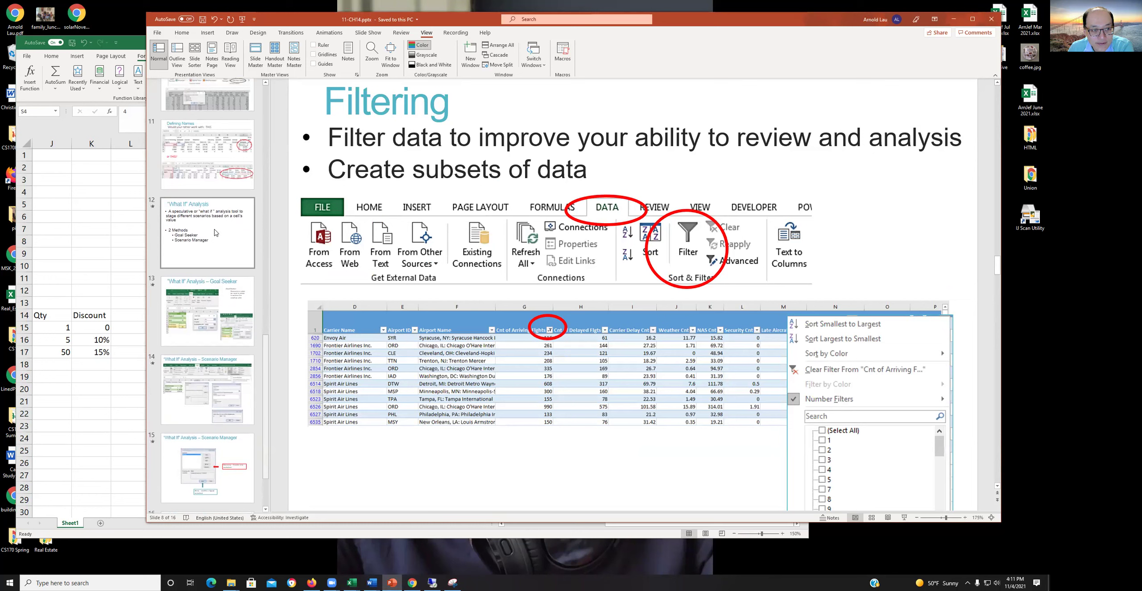